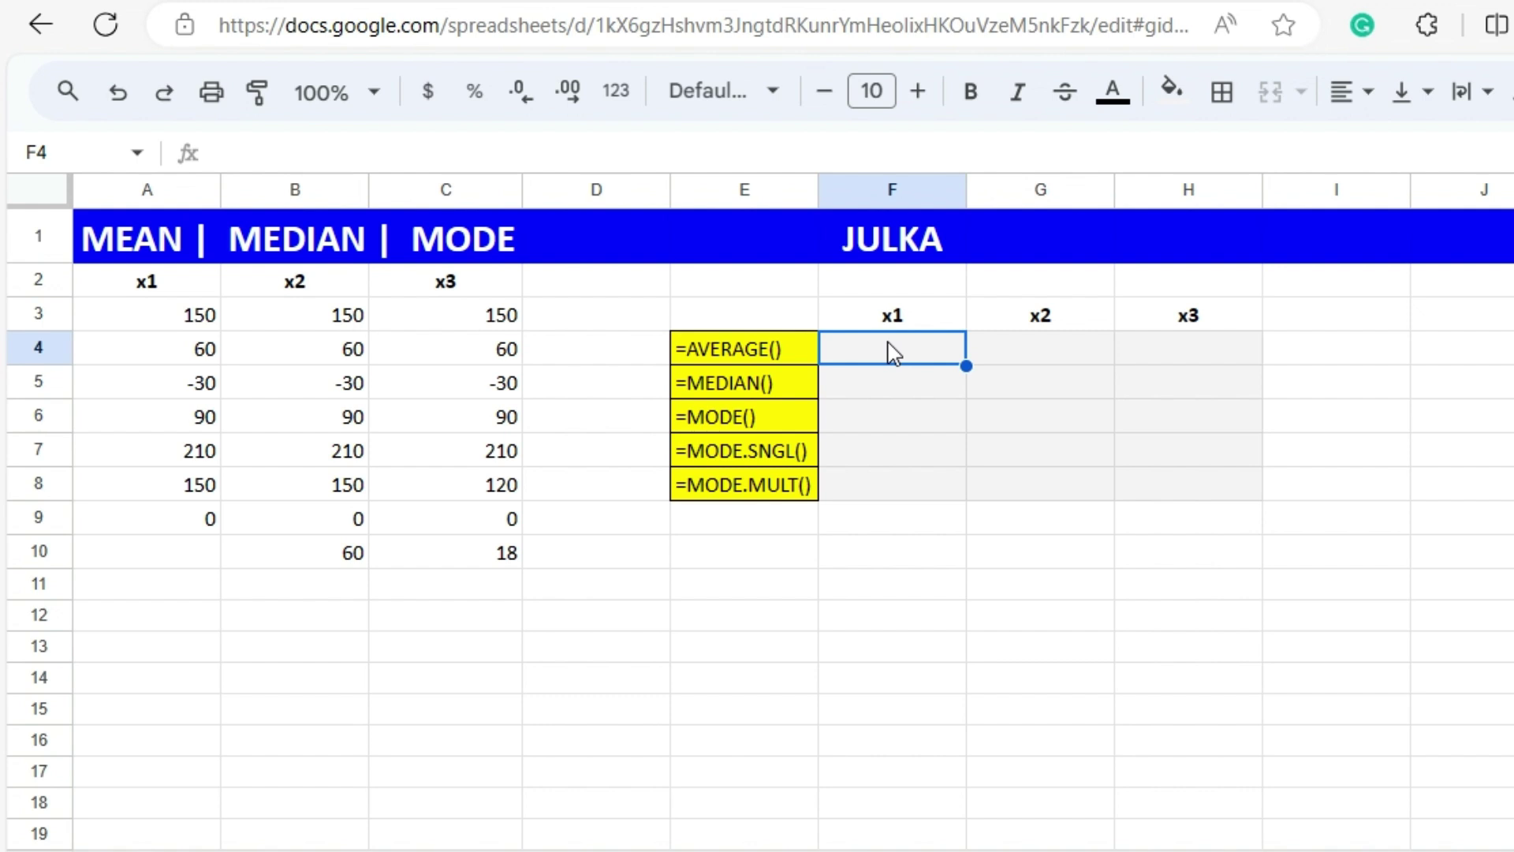
# - Enter an AVERAGE formula over the x1 values in F4, giving 90
pyautogui.write('=')
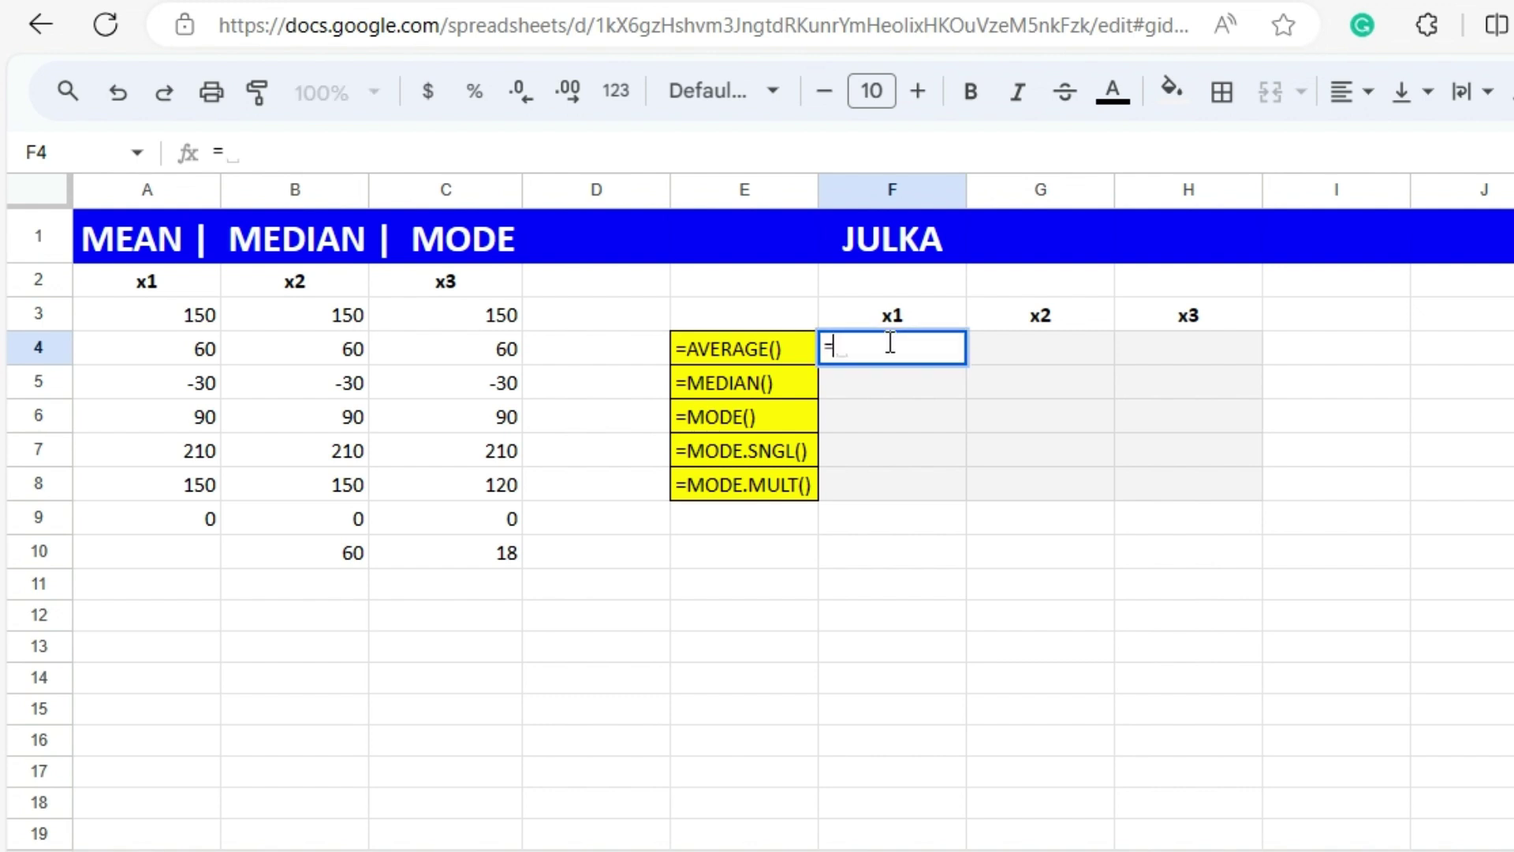
pyautogui.write('AVER')
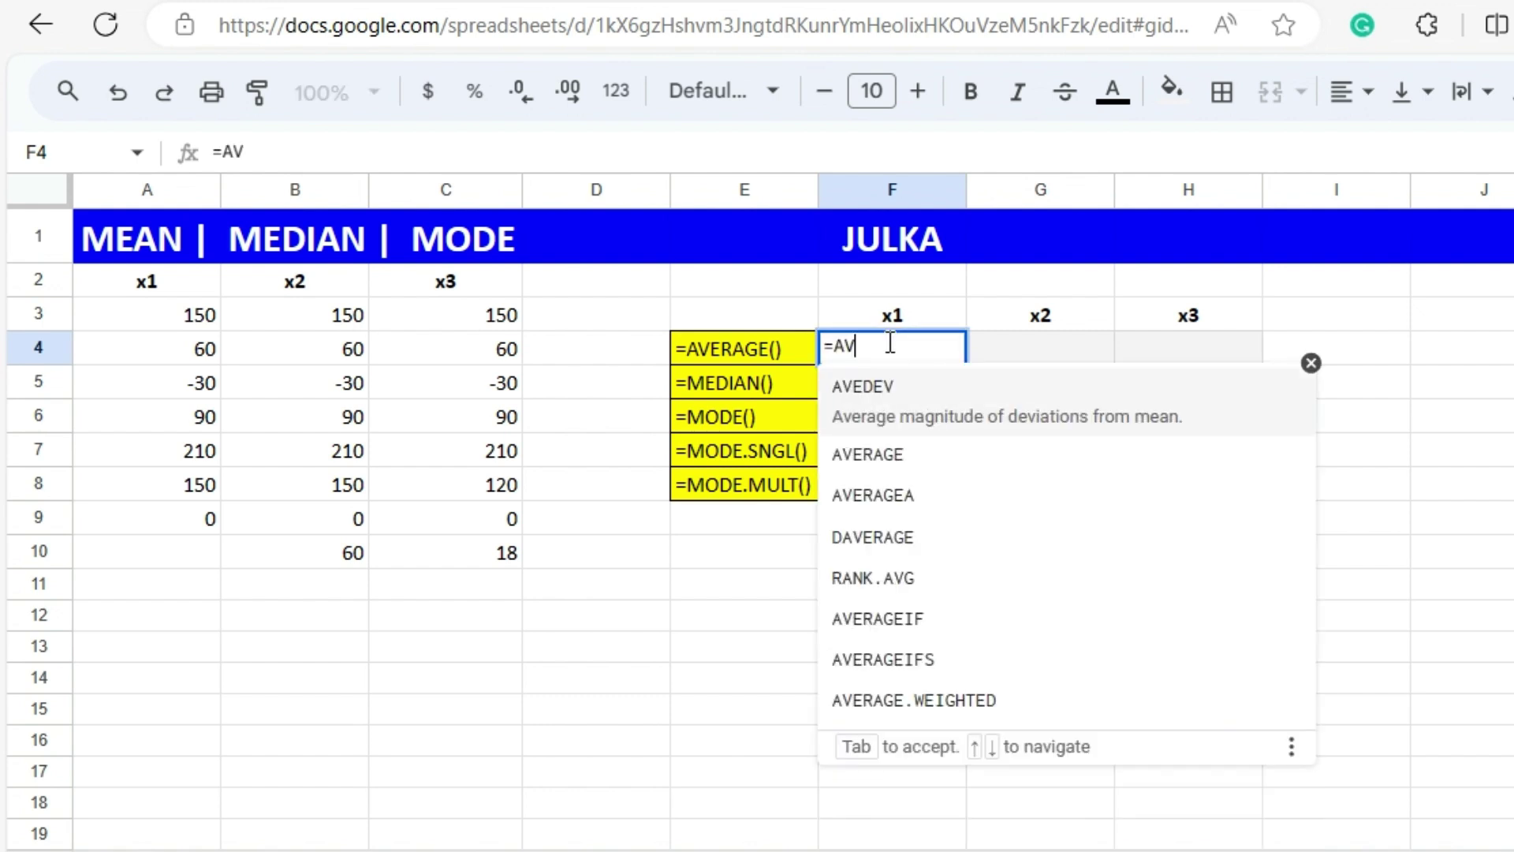
pyautogui.click(890, 387)
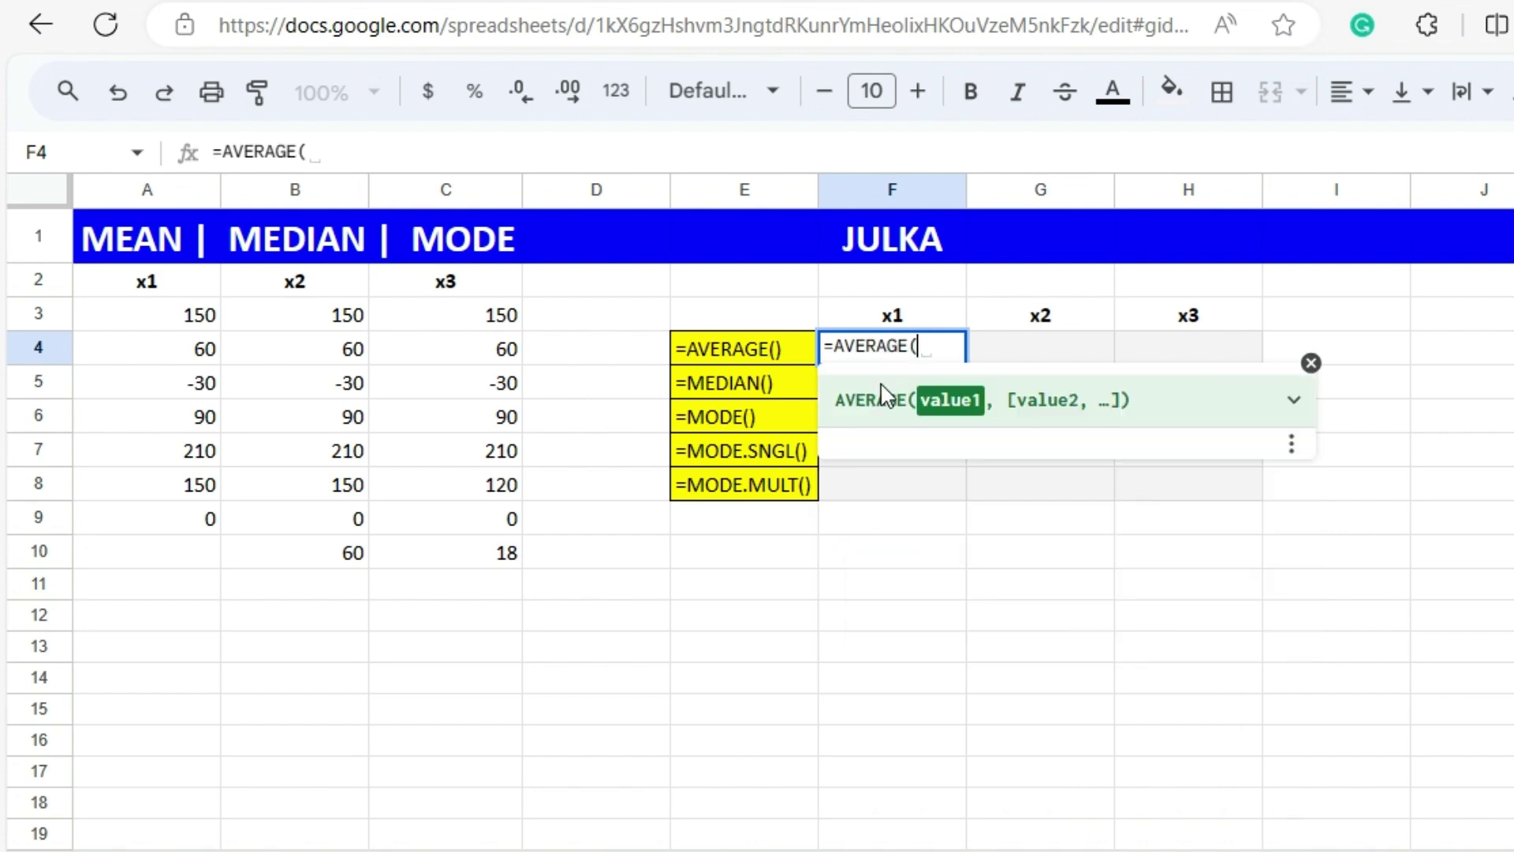
pyautogui.moveTo(189, 316); pyautogui.dragTo(192, 529)
pyautogui.press('Return')
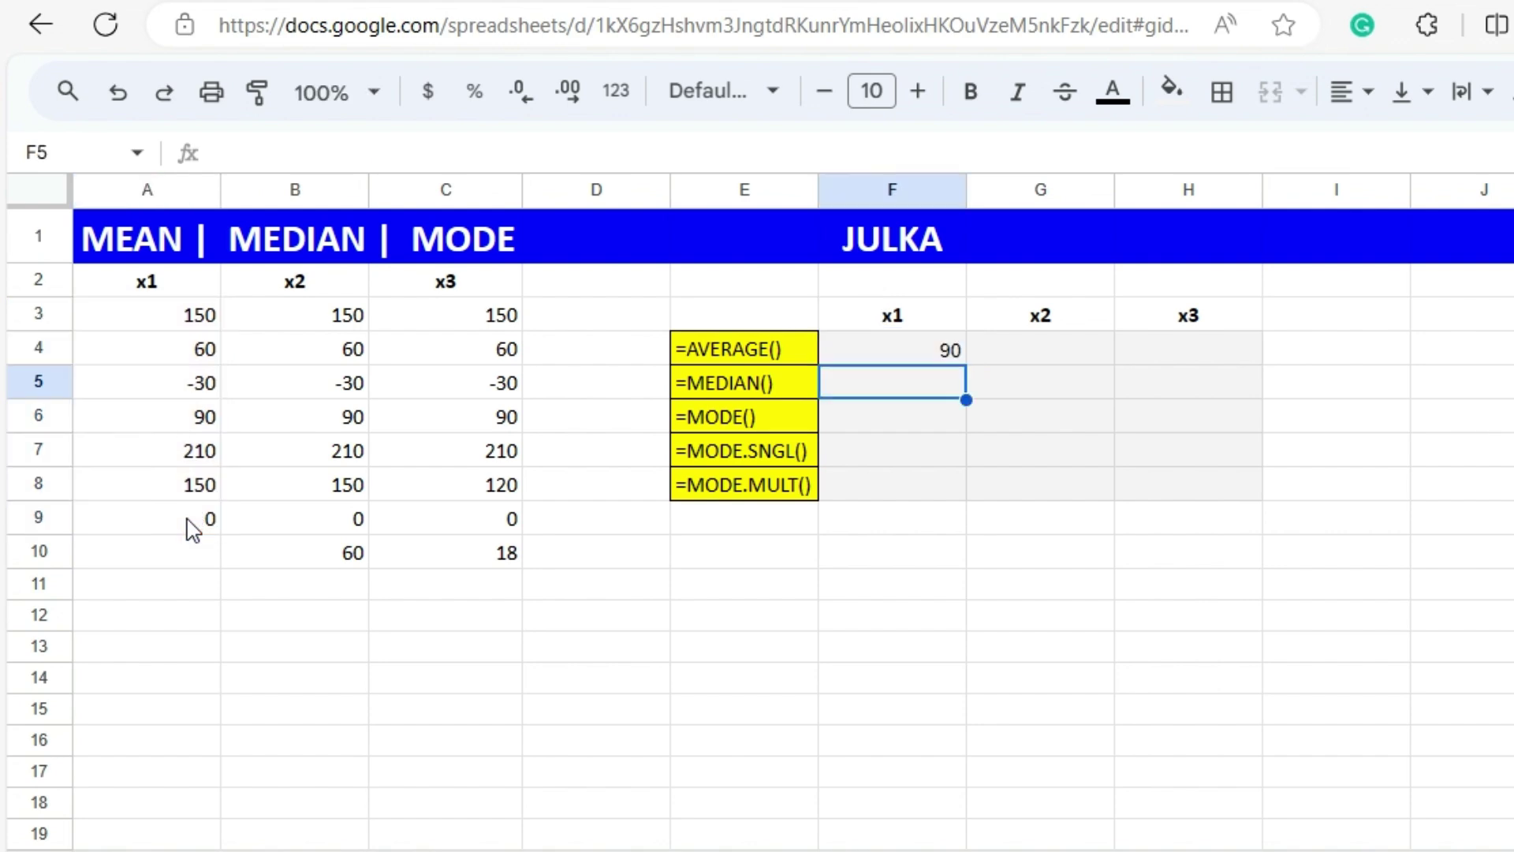
# - Enter an AVERAGE formula over the x2 values in G4, giving 86.25
pyautogui.click(996, 365)
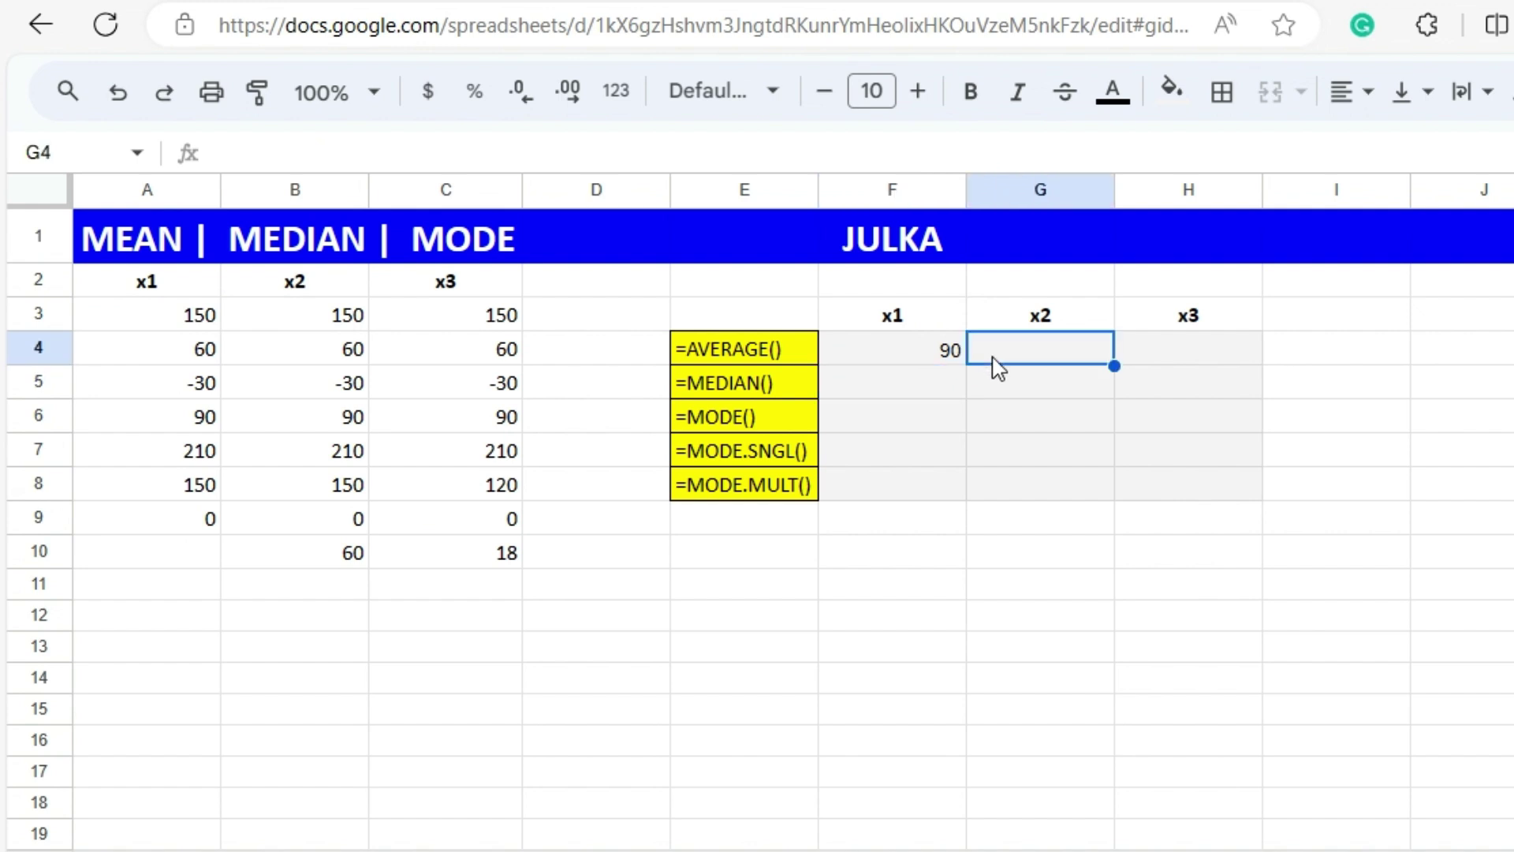
pyautogui.write('=')
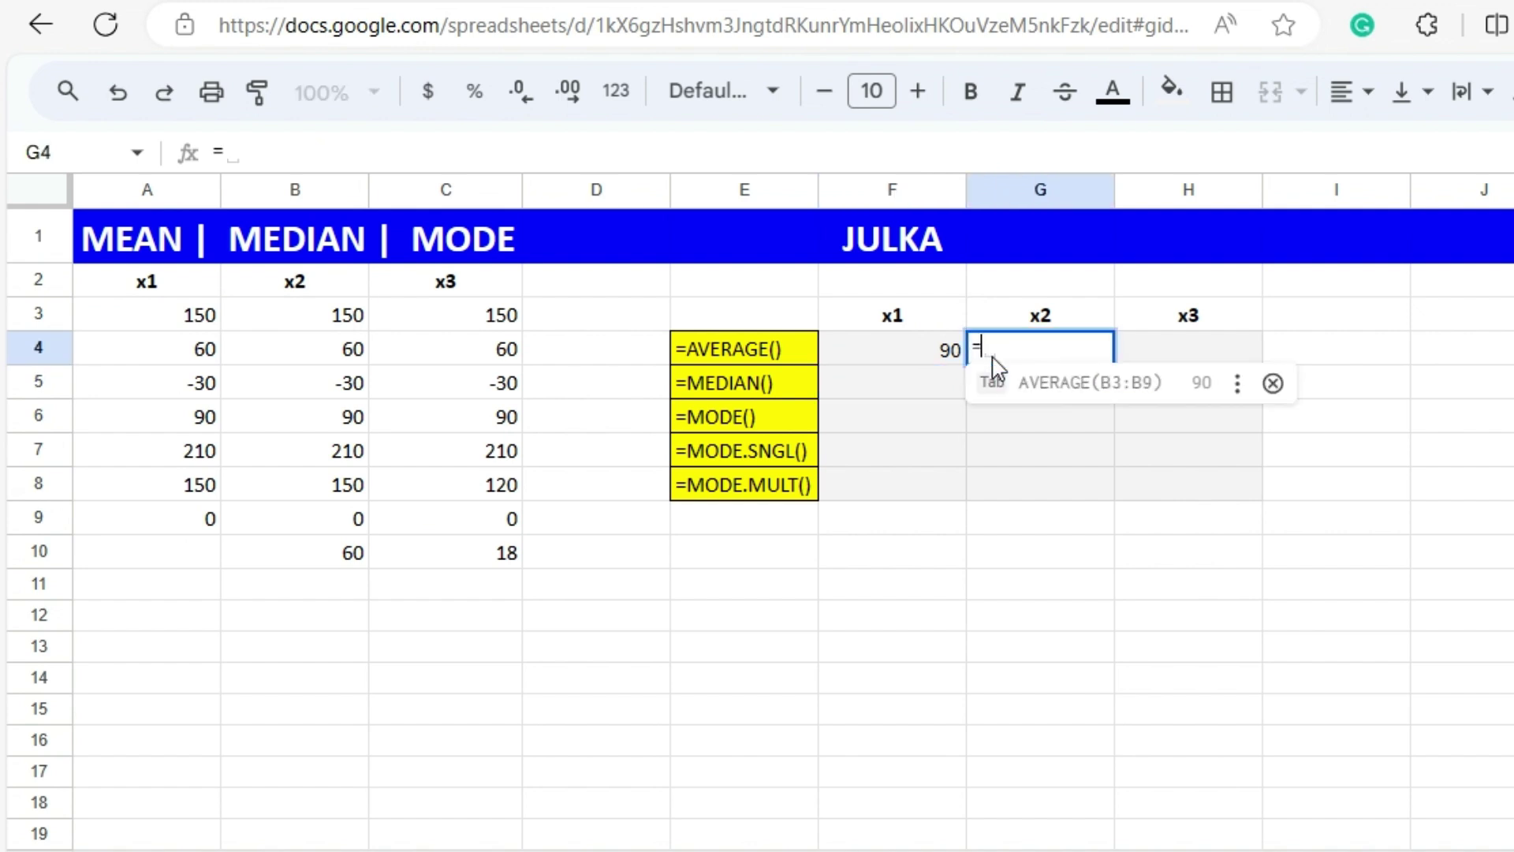
pyautogui.write('A')
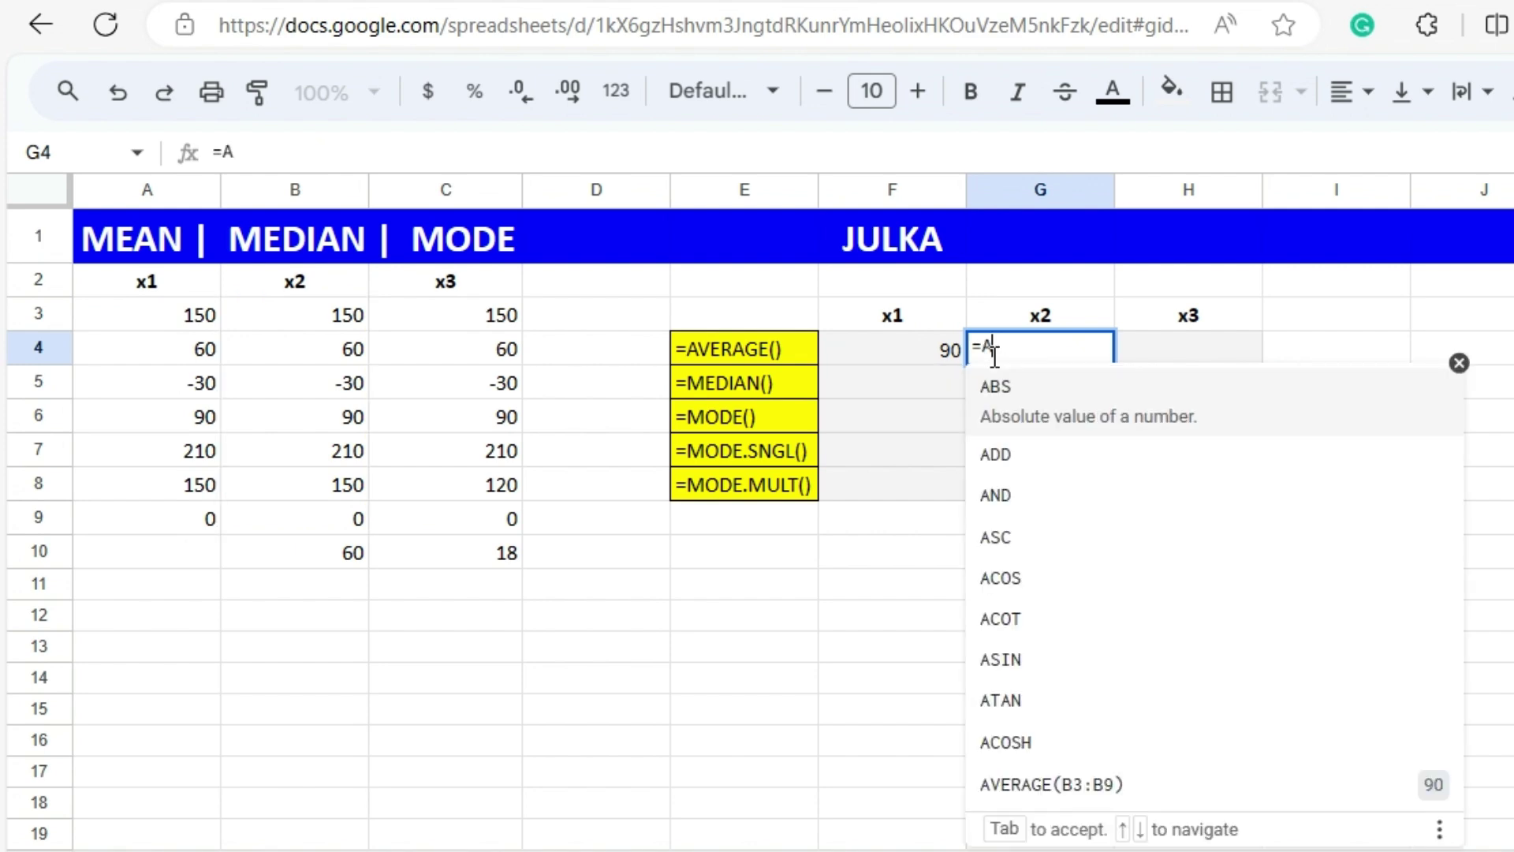
pyautogui.write('VER')
pyautogui.click(1003, 440)
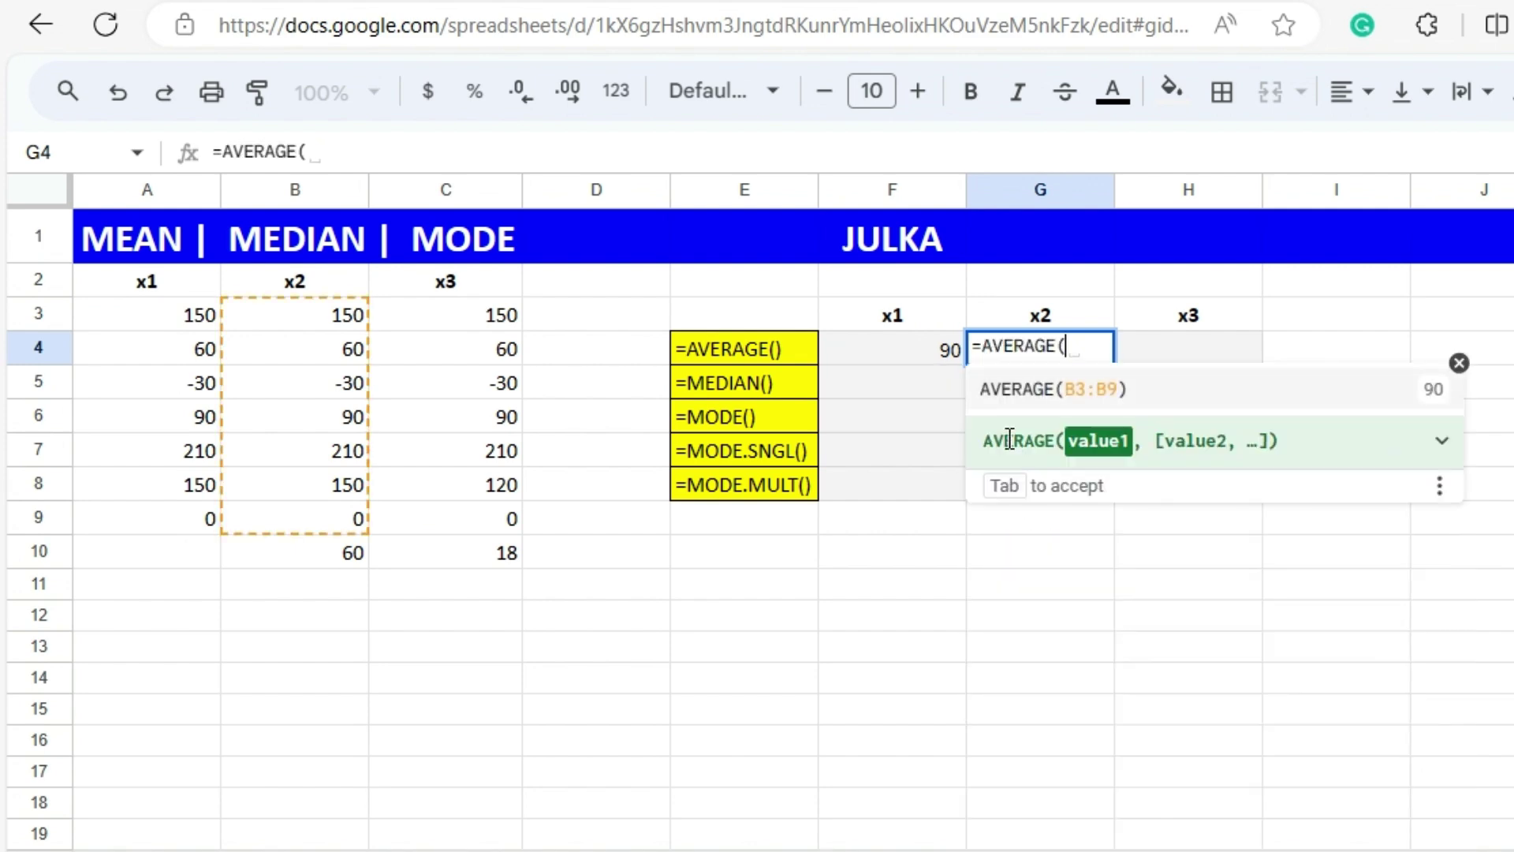
pyautogui.moveTo(332, 319); pyautogui.dragTo(343, 556)
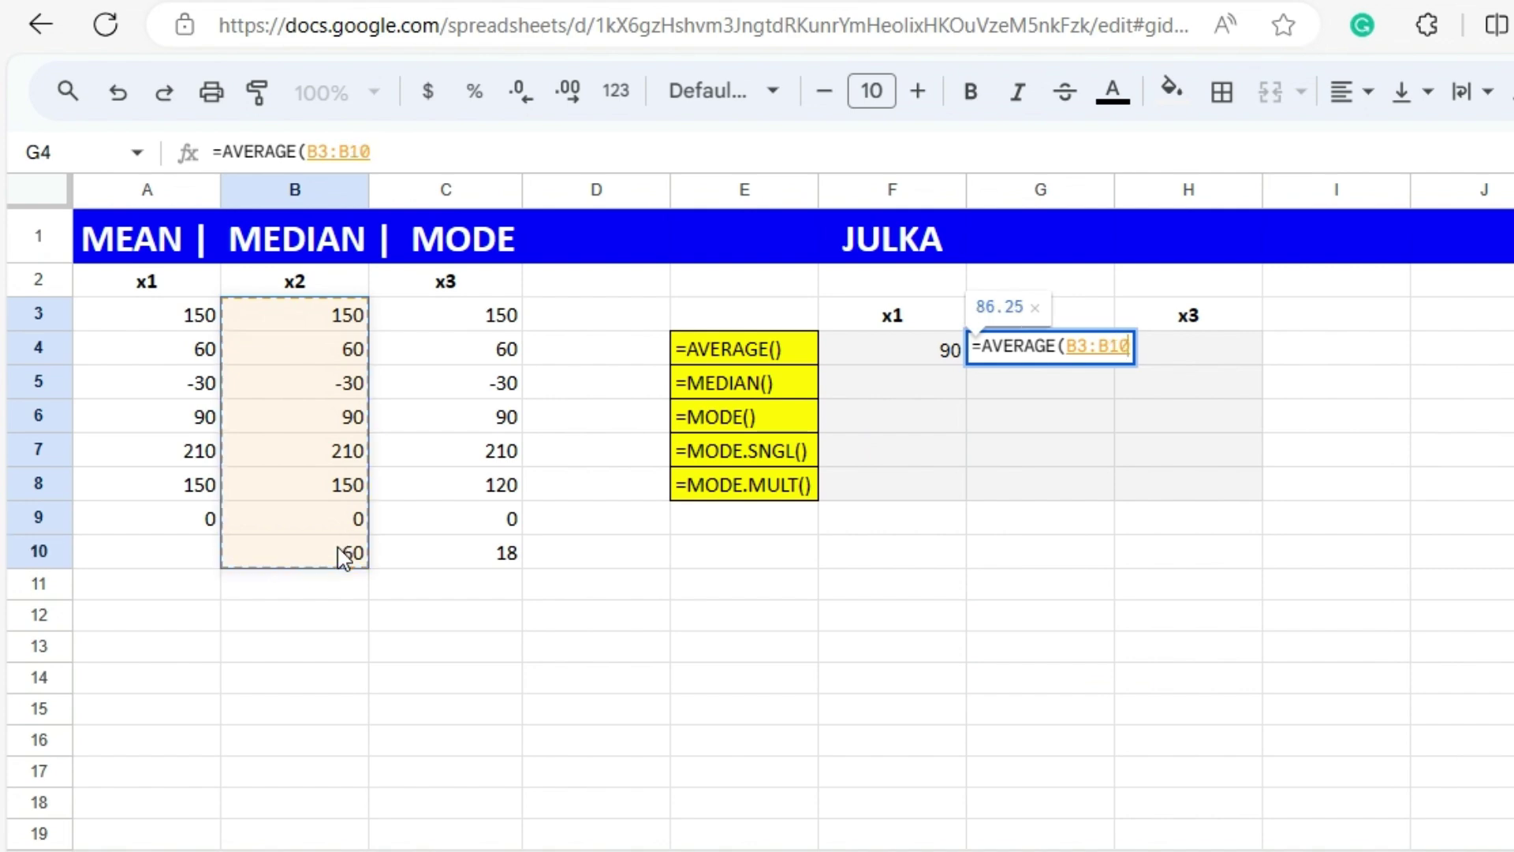
pyautogui.press('Return')
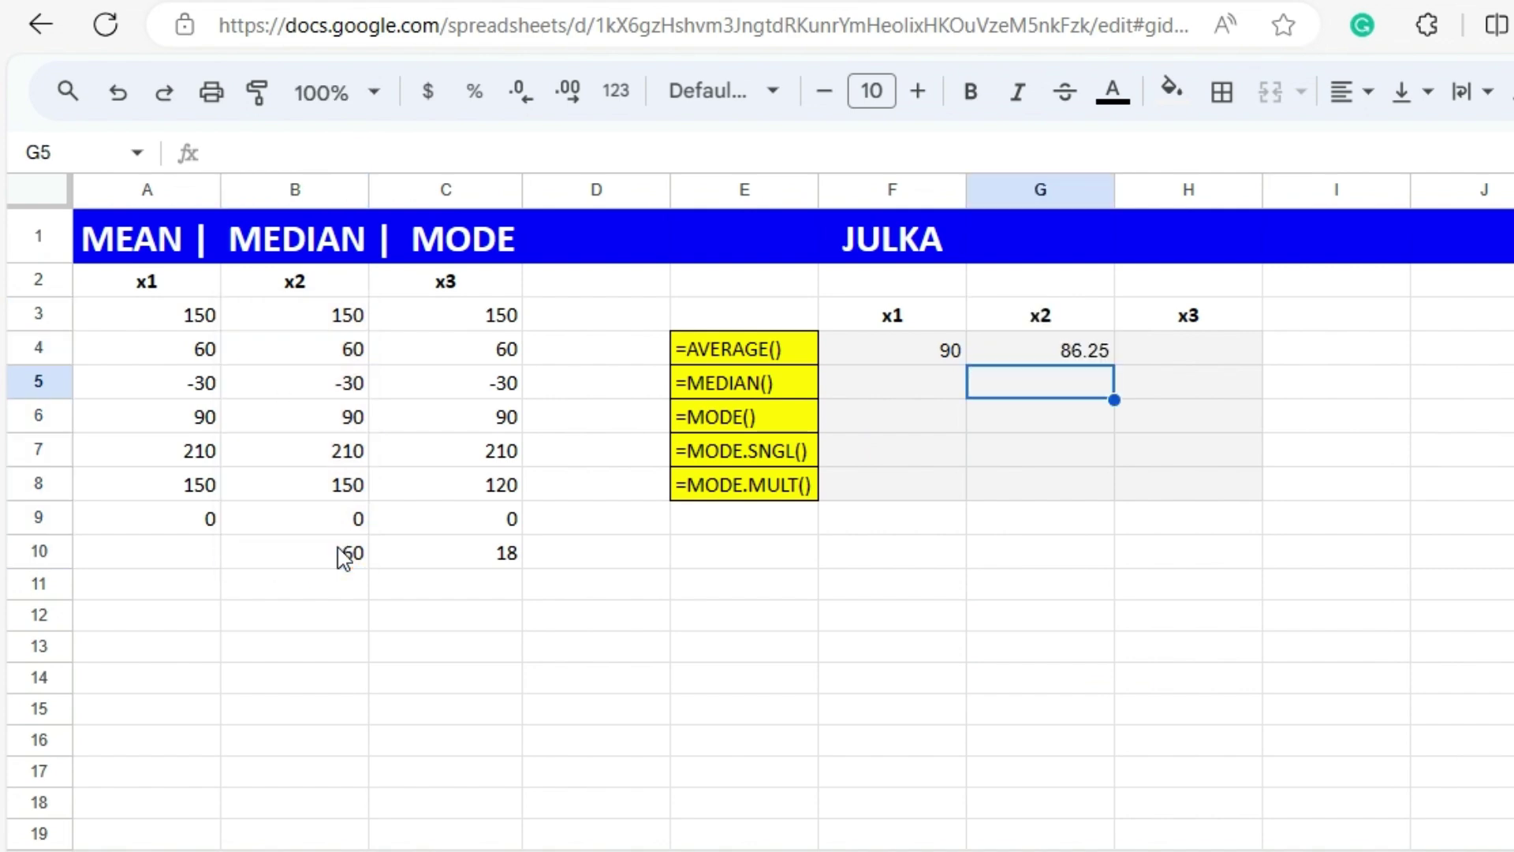
# - Enter =AVERAGE(C3:C10) in H4 for x3, giving 77.25
pyautogui.click(1230, 350)
pyautogui.write('=')
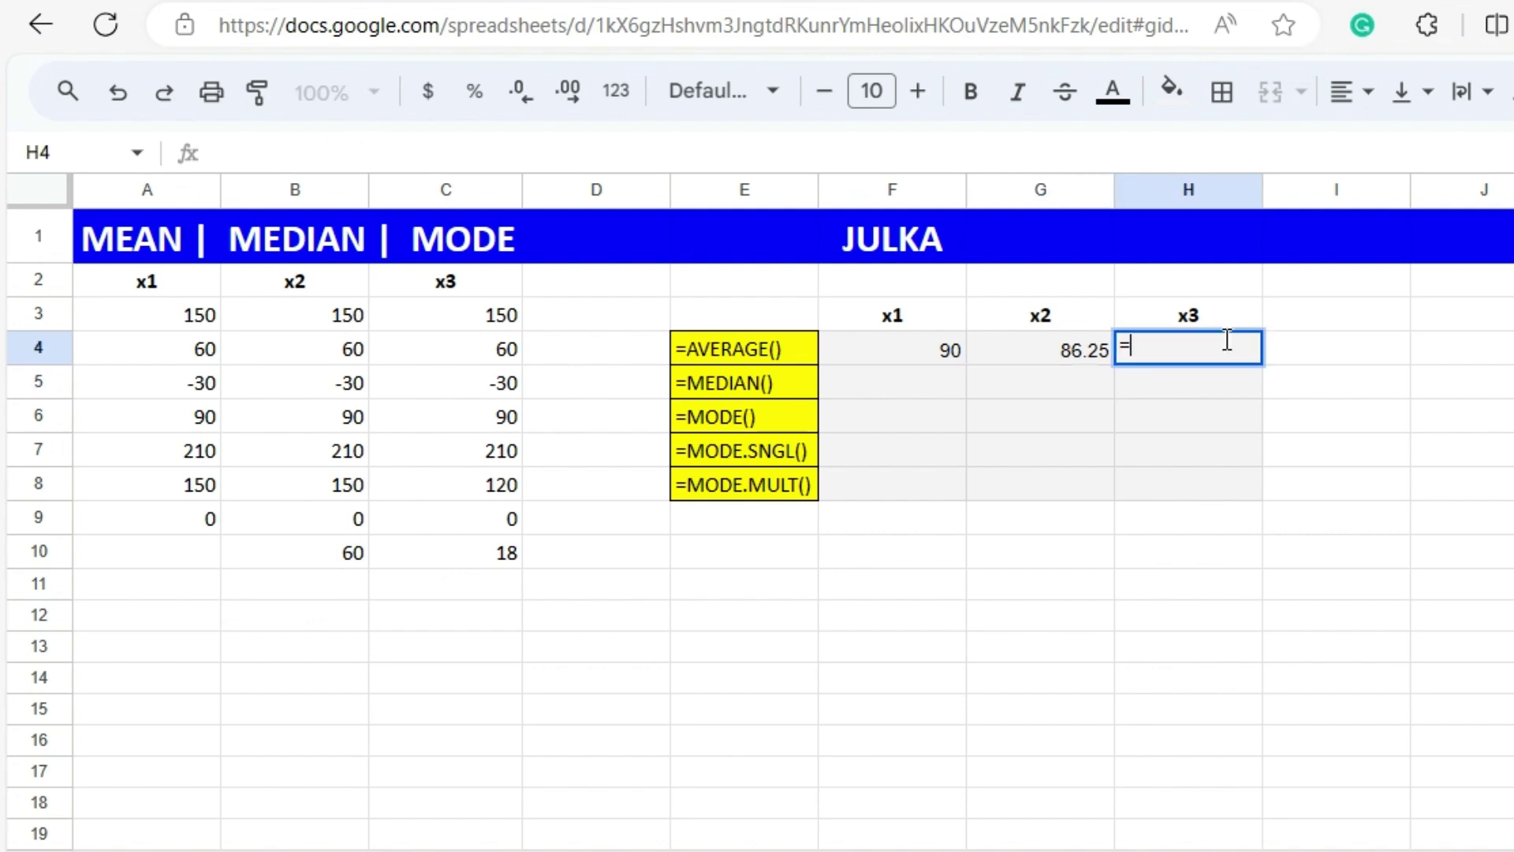
pyautogui.write('AVER')
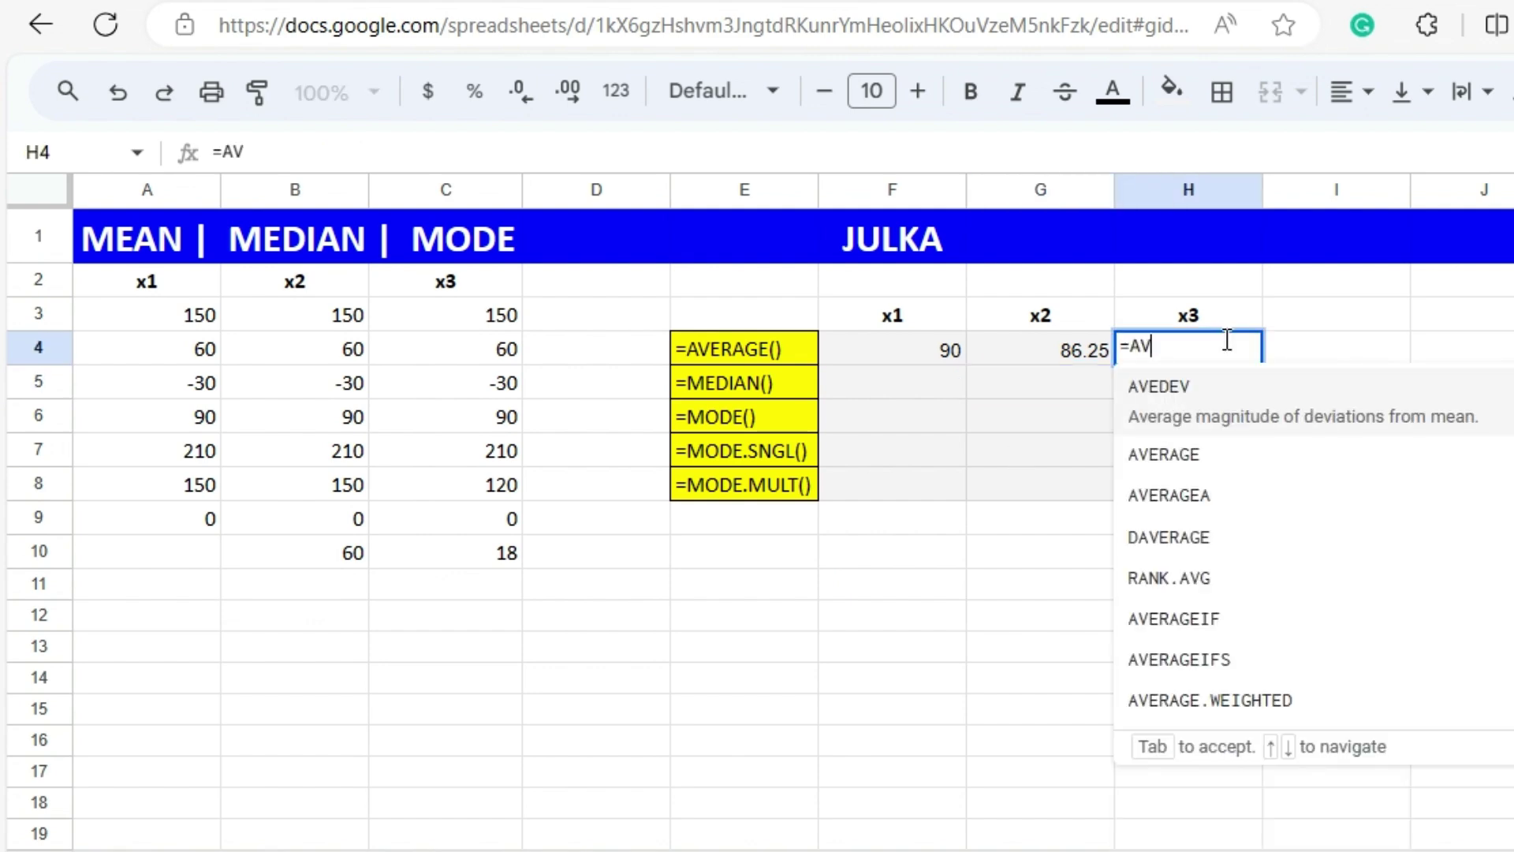
pyautogui.click(1190, 389)
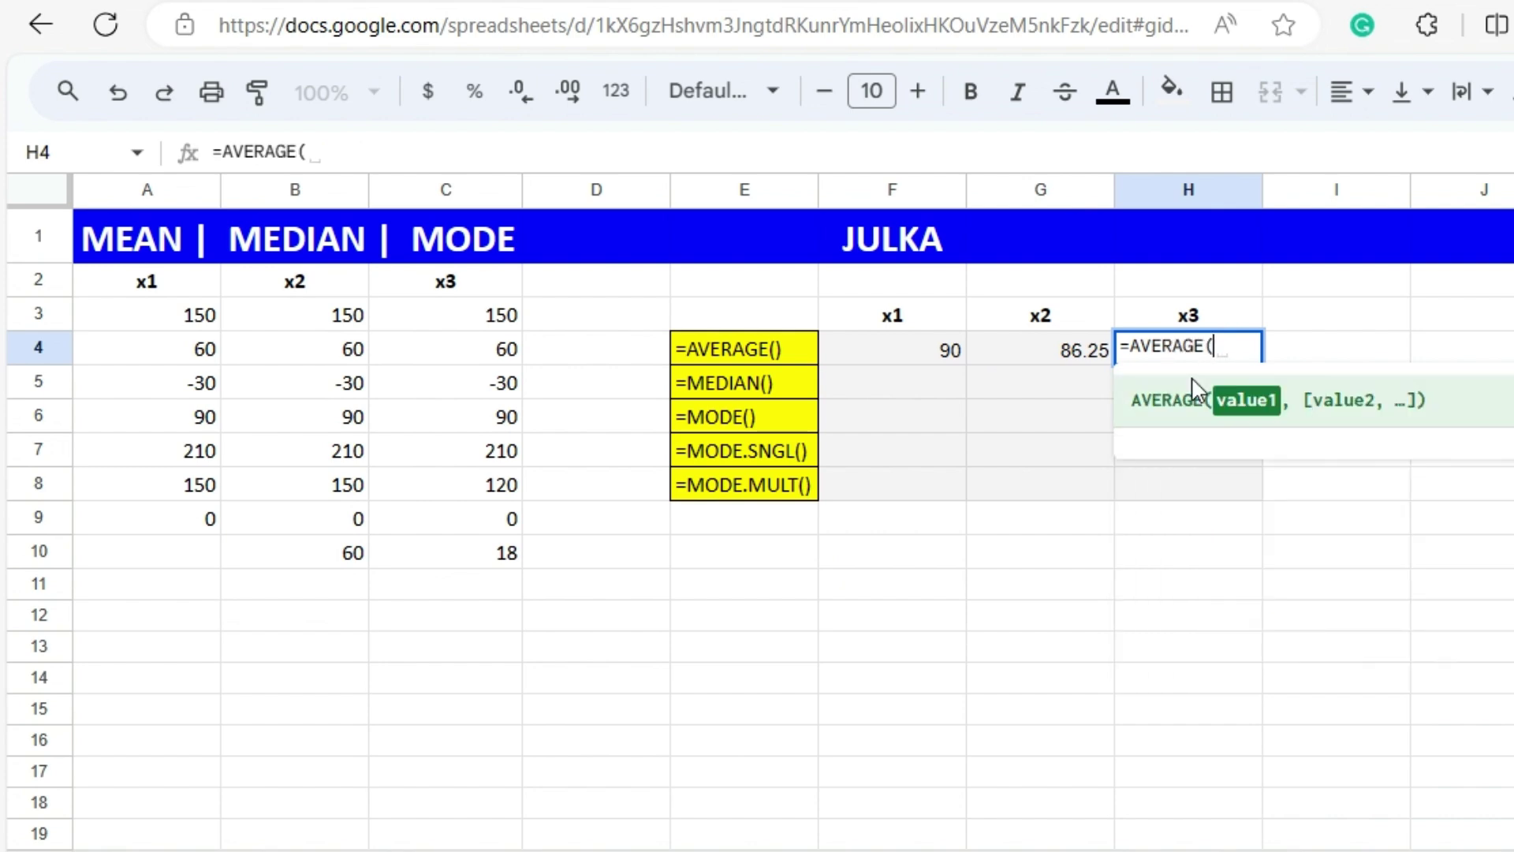
pyautogui.moveTo(483, 315); pyautogui.dragTo(483, 569)
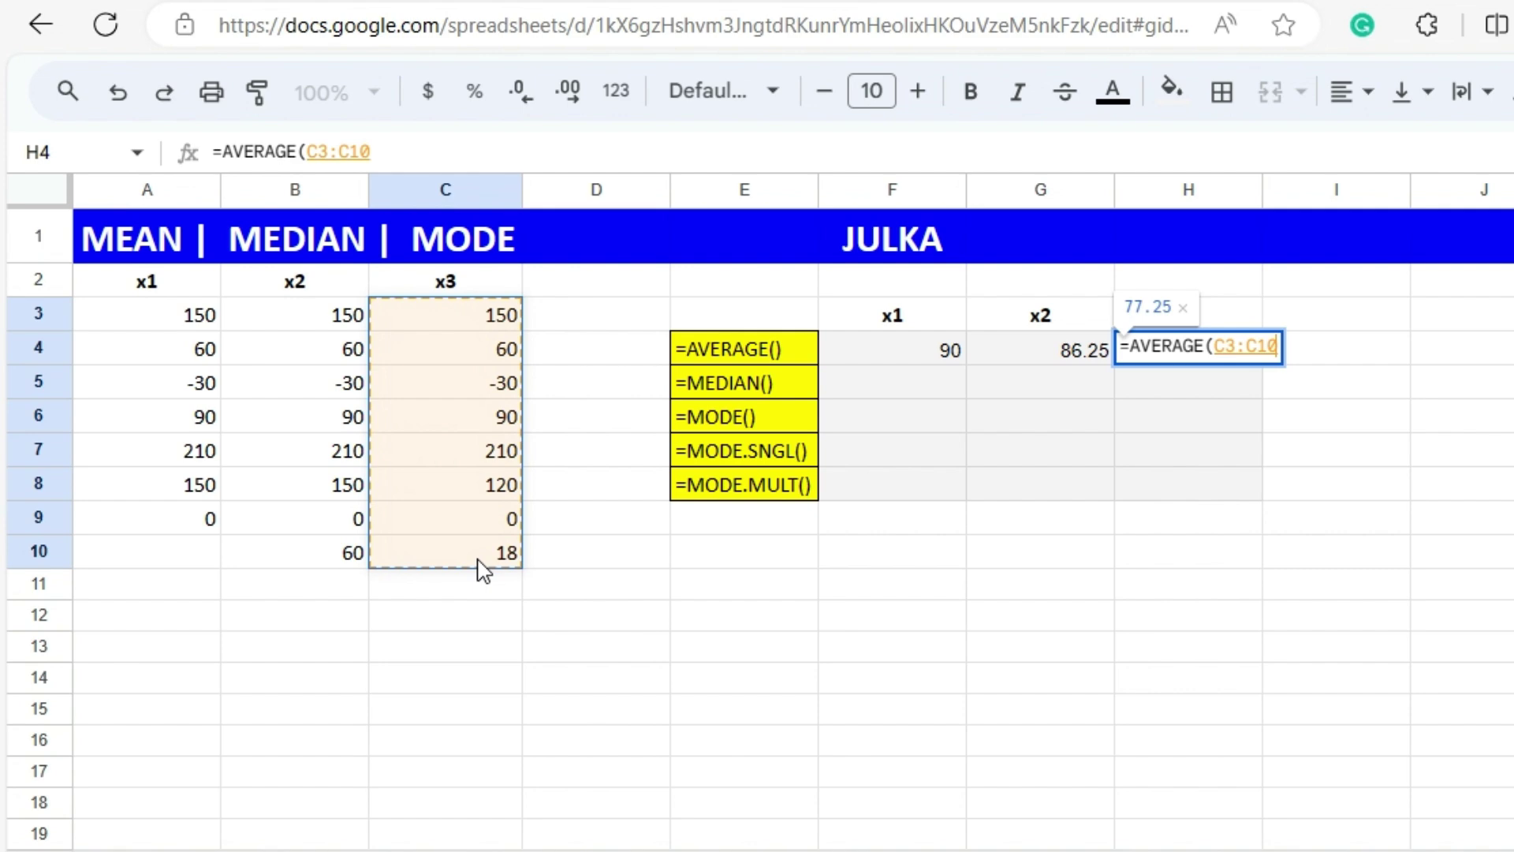
pyautogui.press('Return')
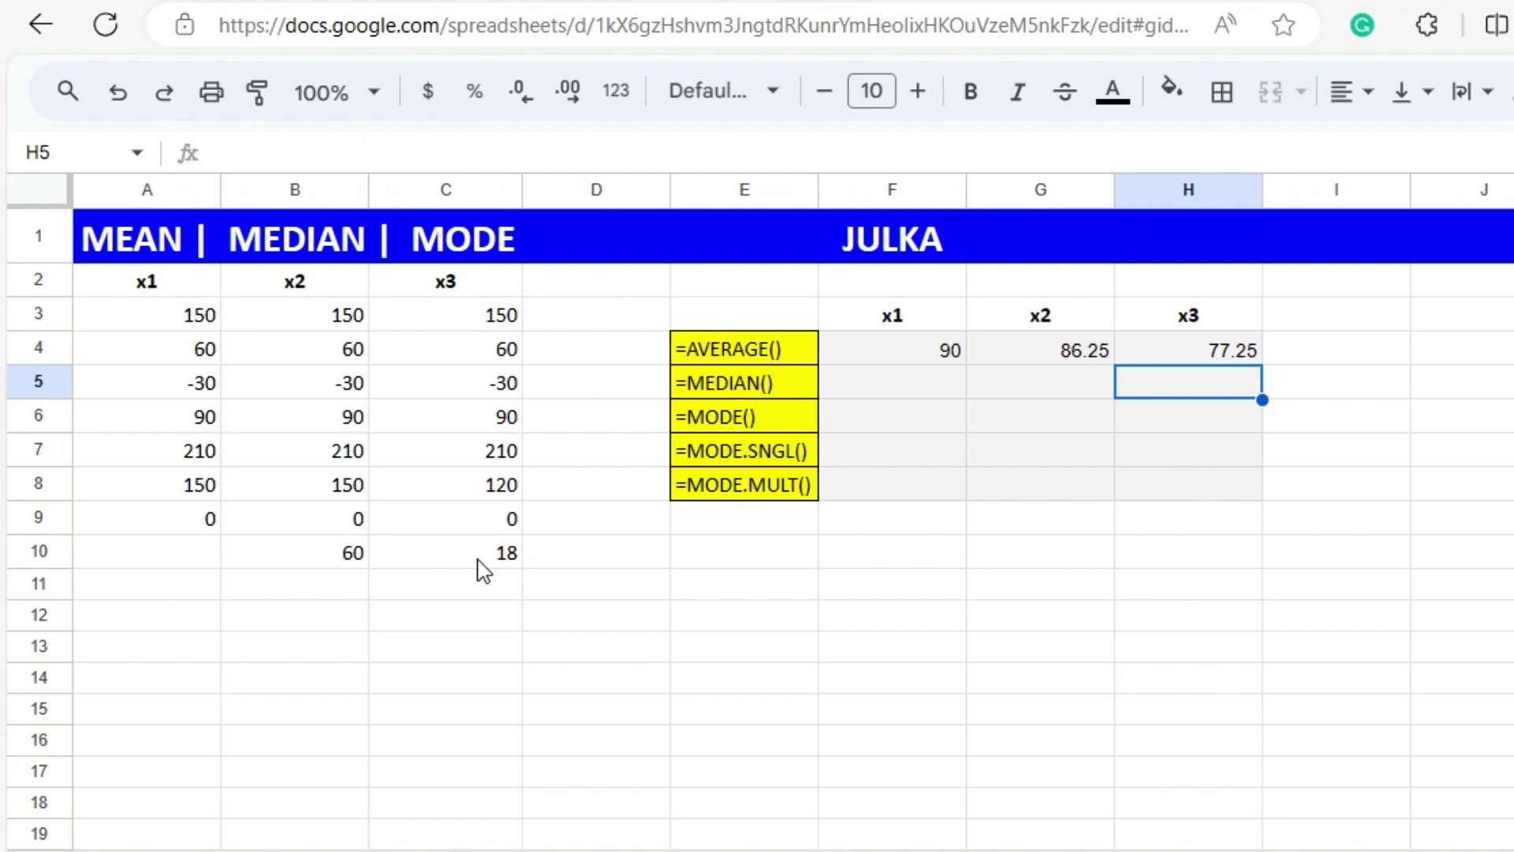
# - Enter a MEDIAN formula over the x1 values in F5, giving 90
pyautogui.click(895, 392)
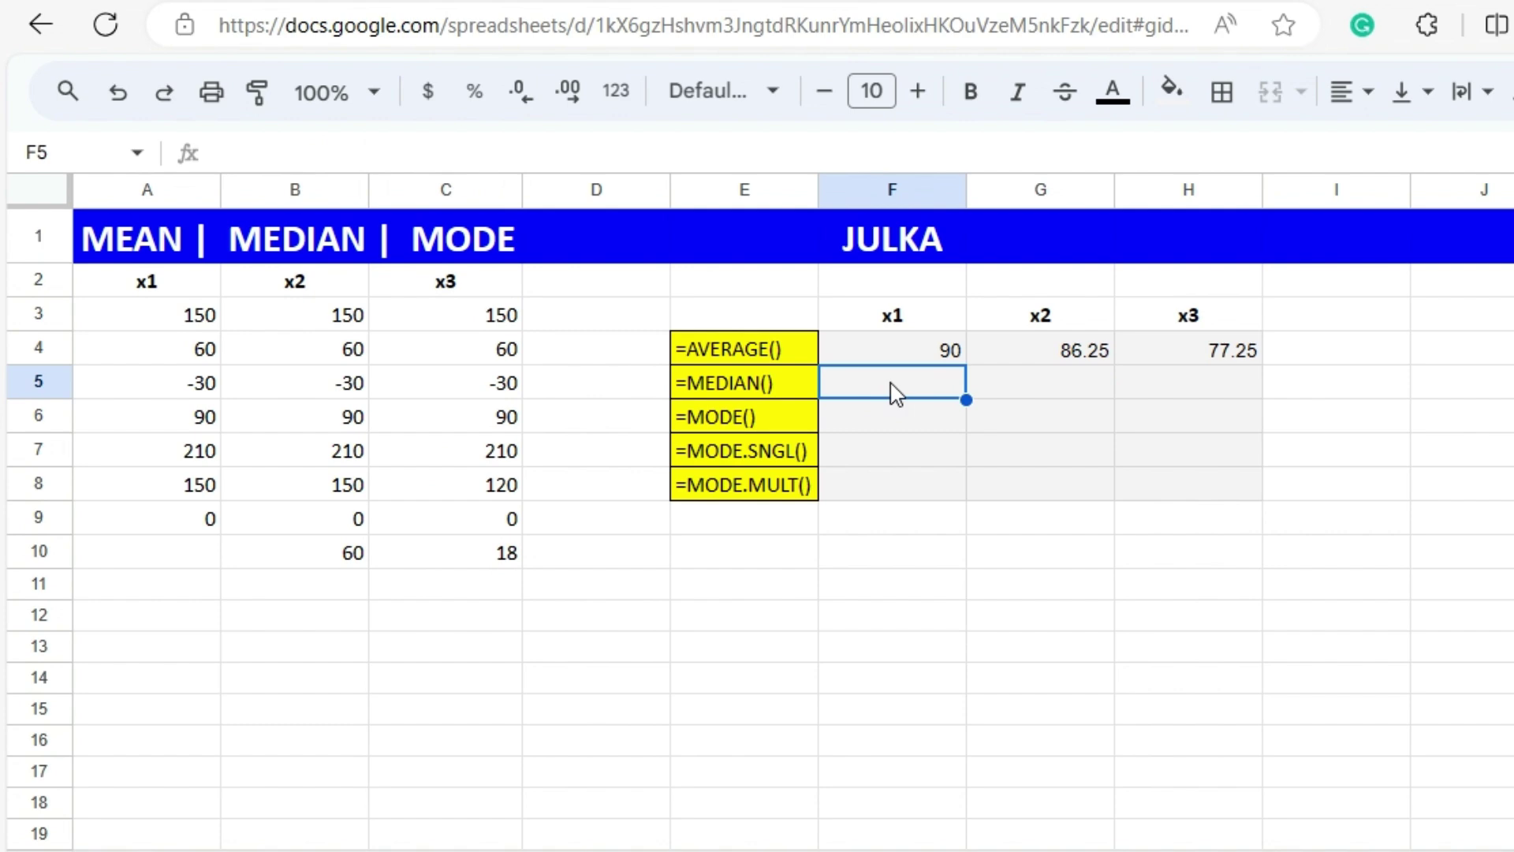
pyautogui.write('=')
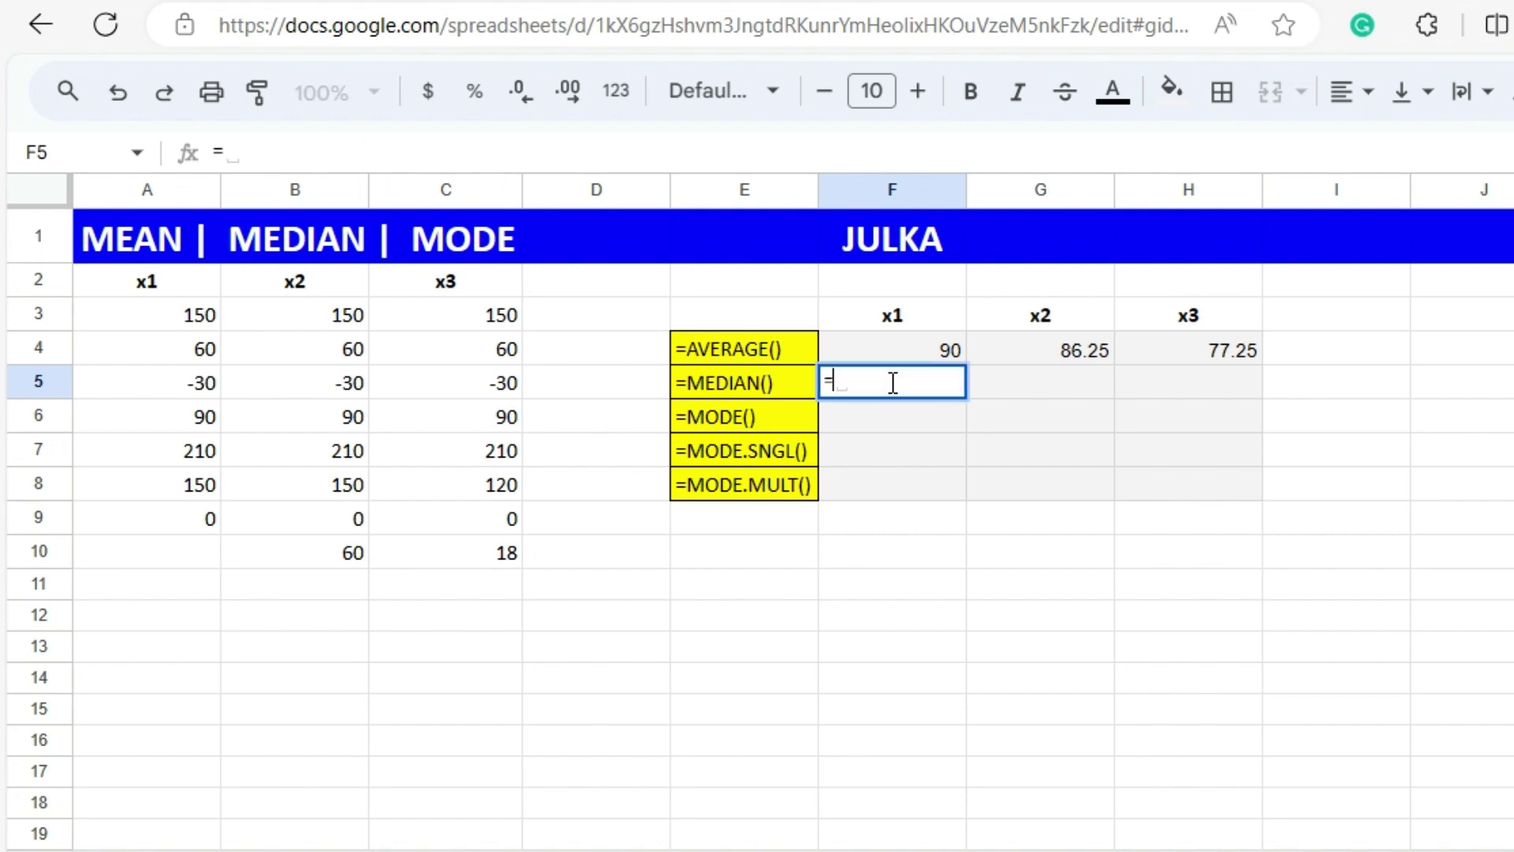
pyautogui.write('MED')
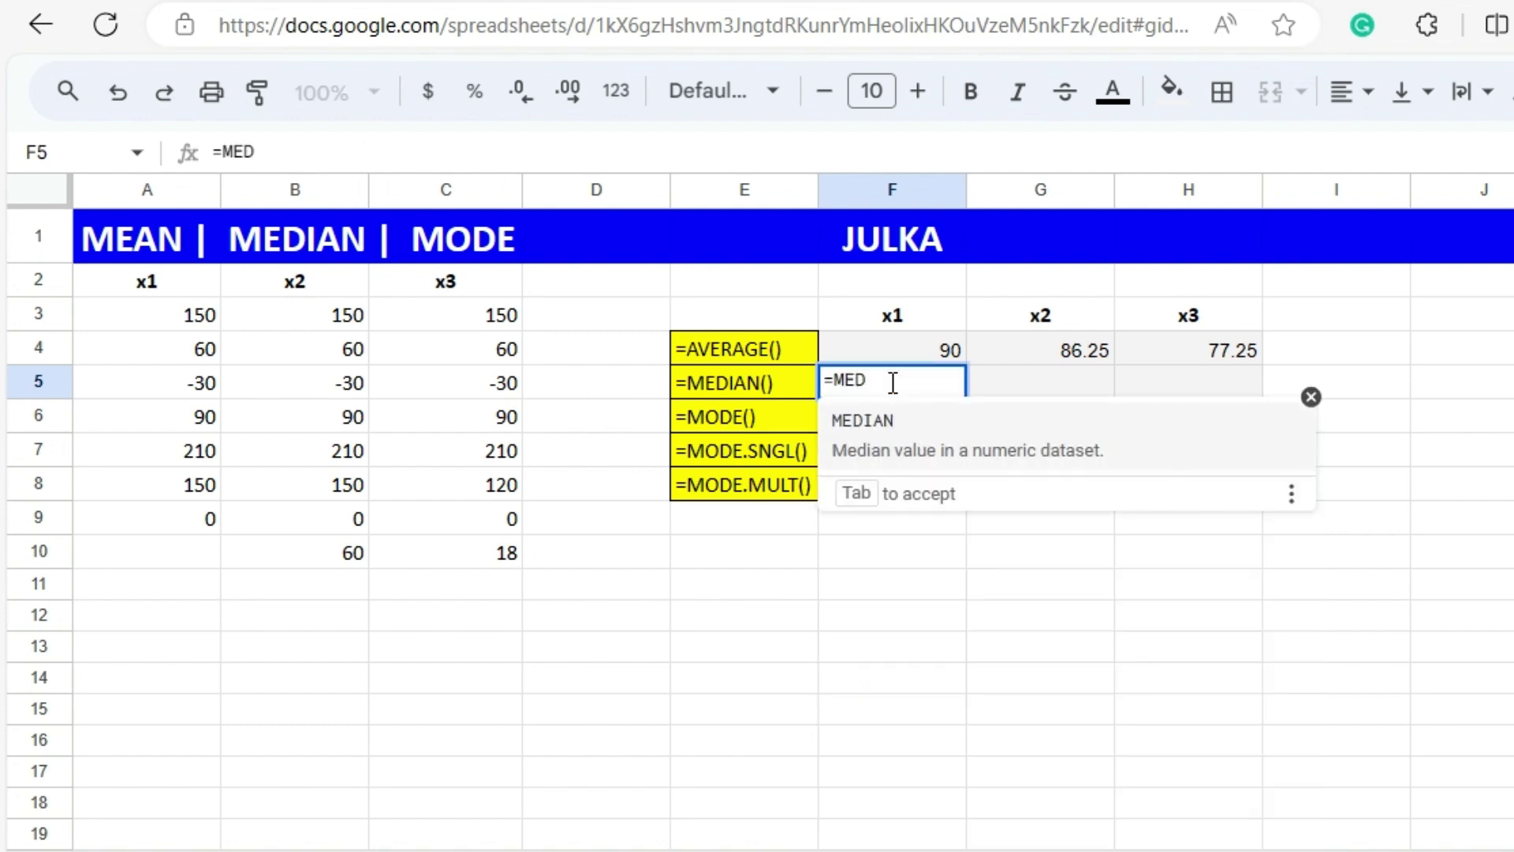
pyautogui.click(875, 426)
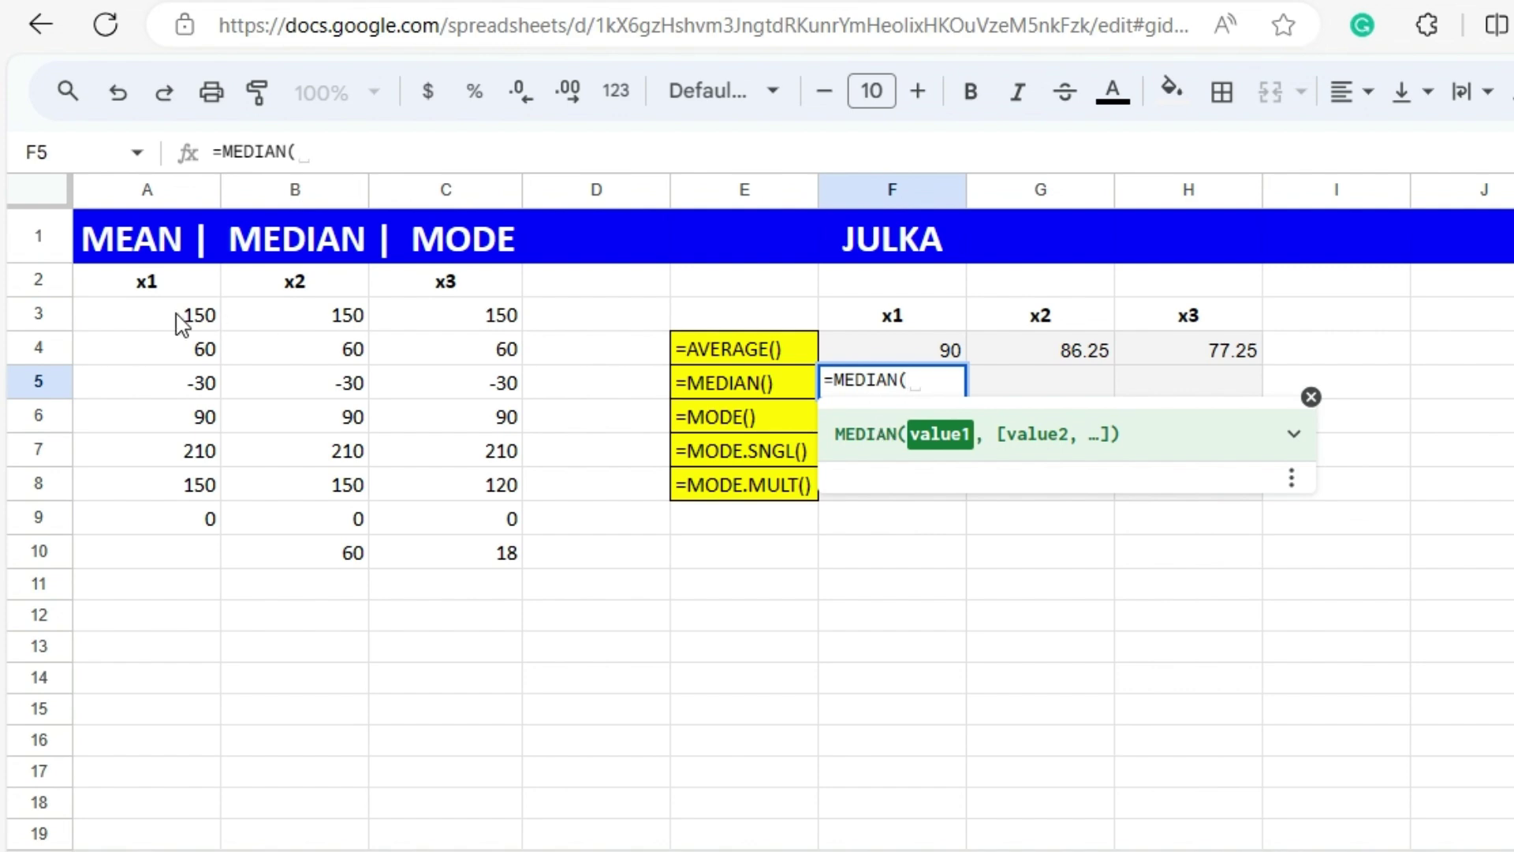
pyautogui.moveTo(177, 314); pyautogui.dragTo(180, 509)
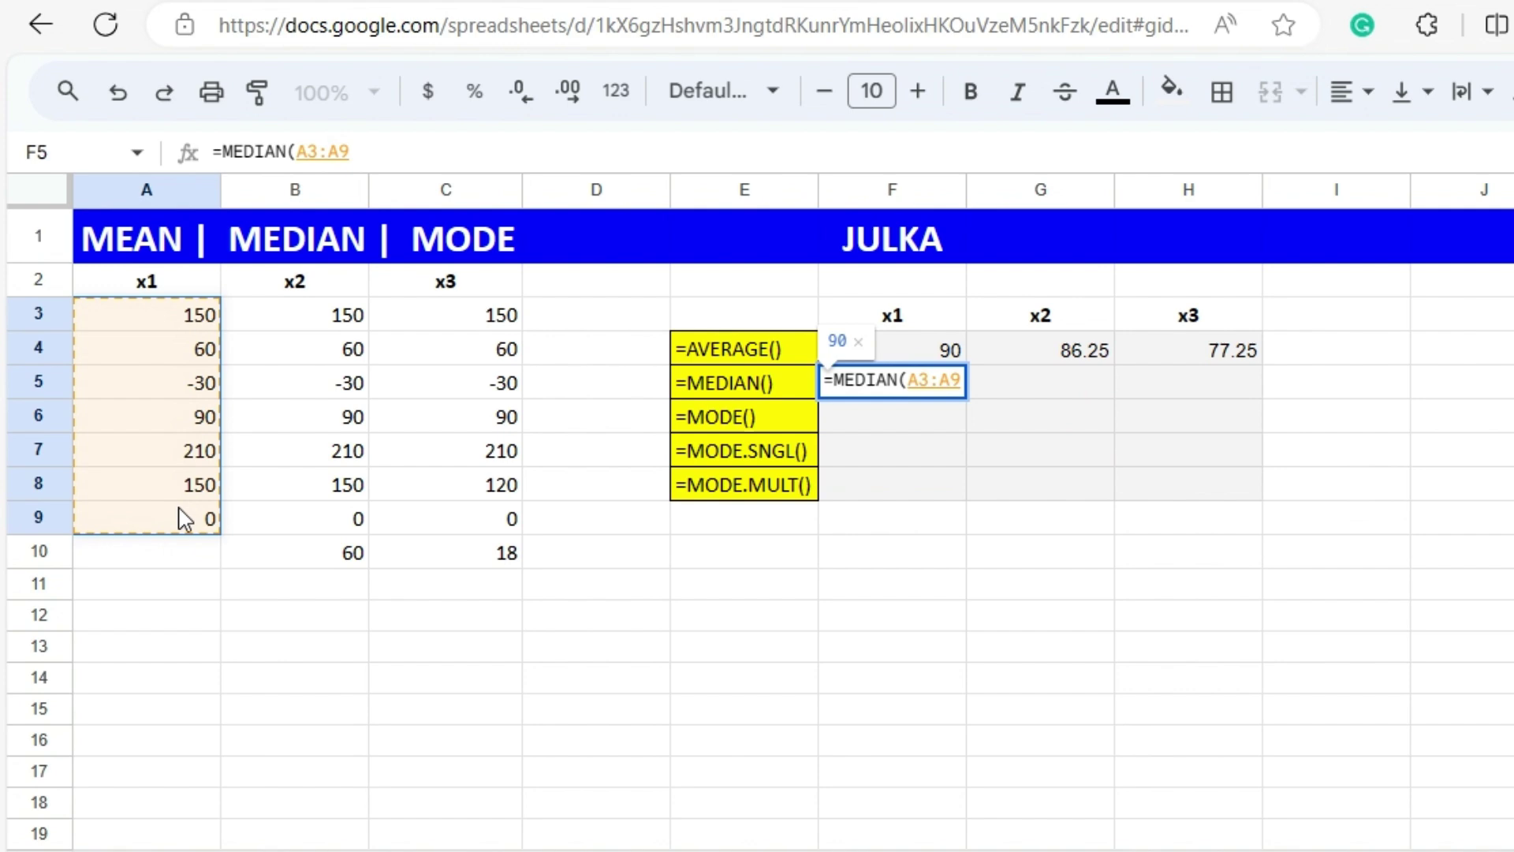
pyautogui.press('Return')
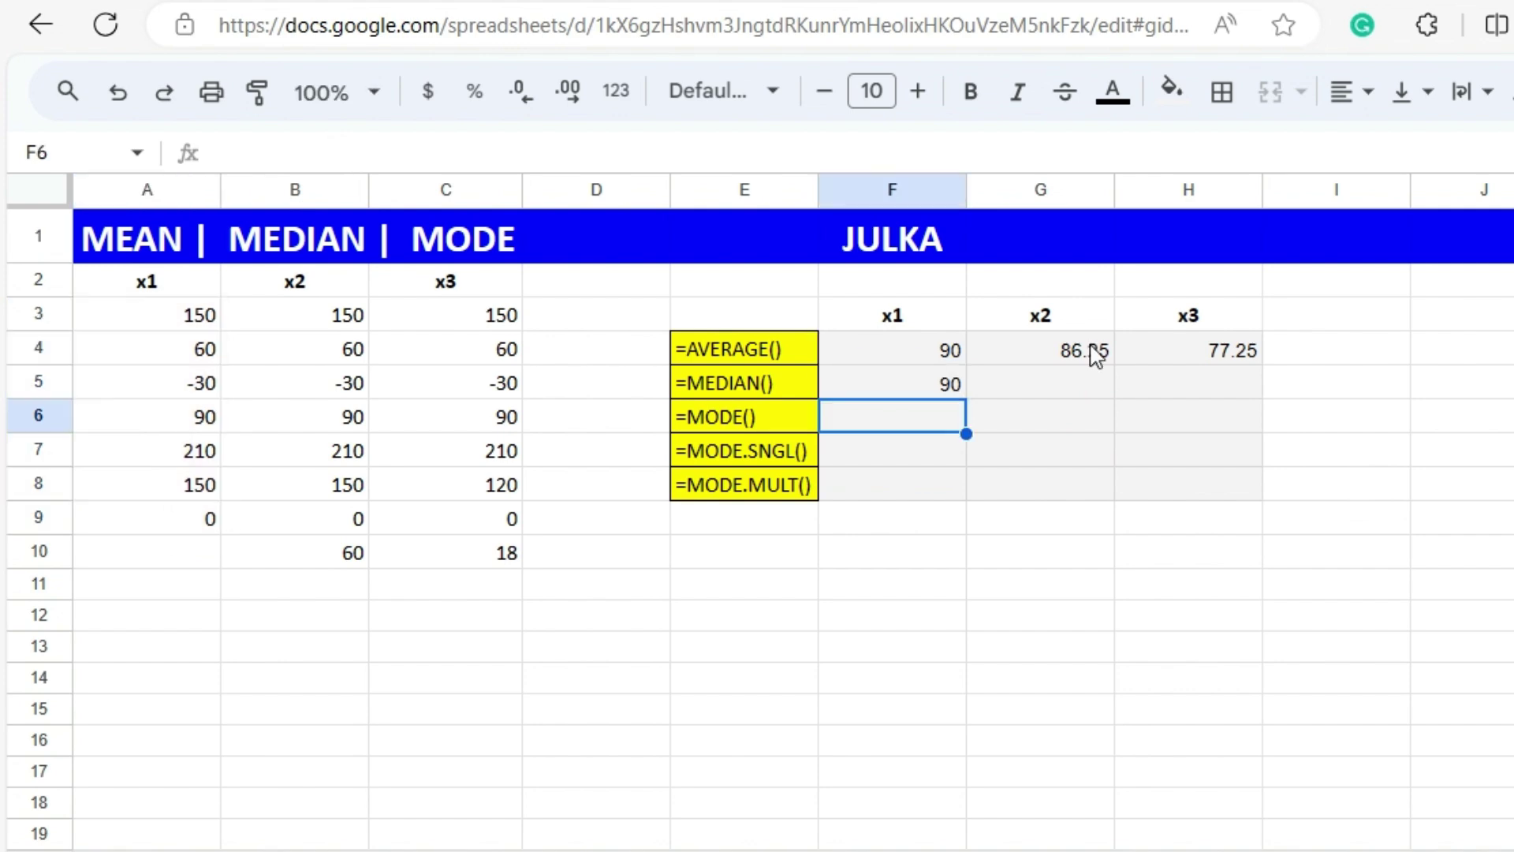
# - Enter =MEDIAN(B3:B10) in G5 for x2, giving 75
pyautogui.click(1044, 395)
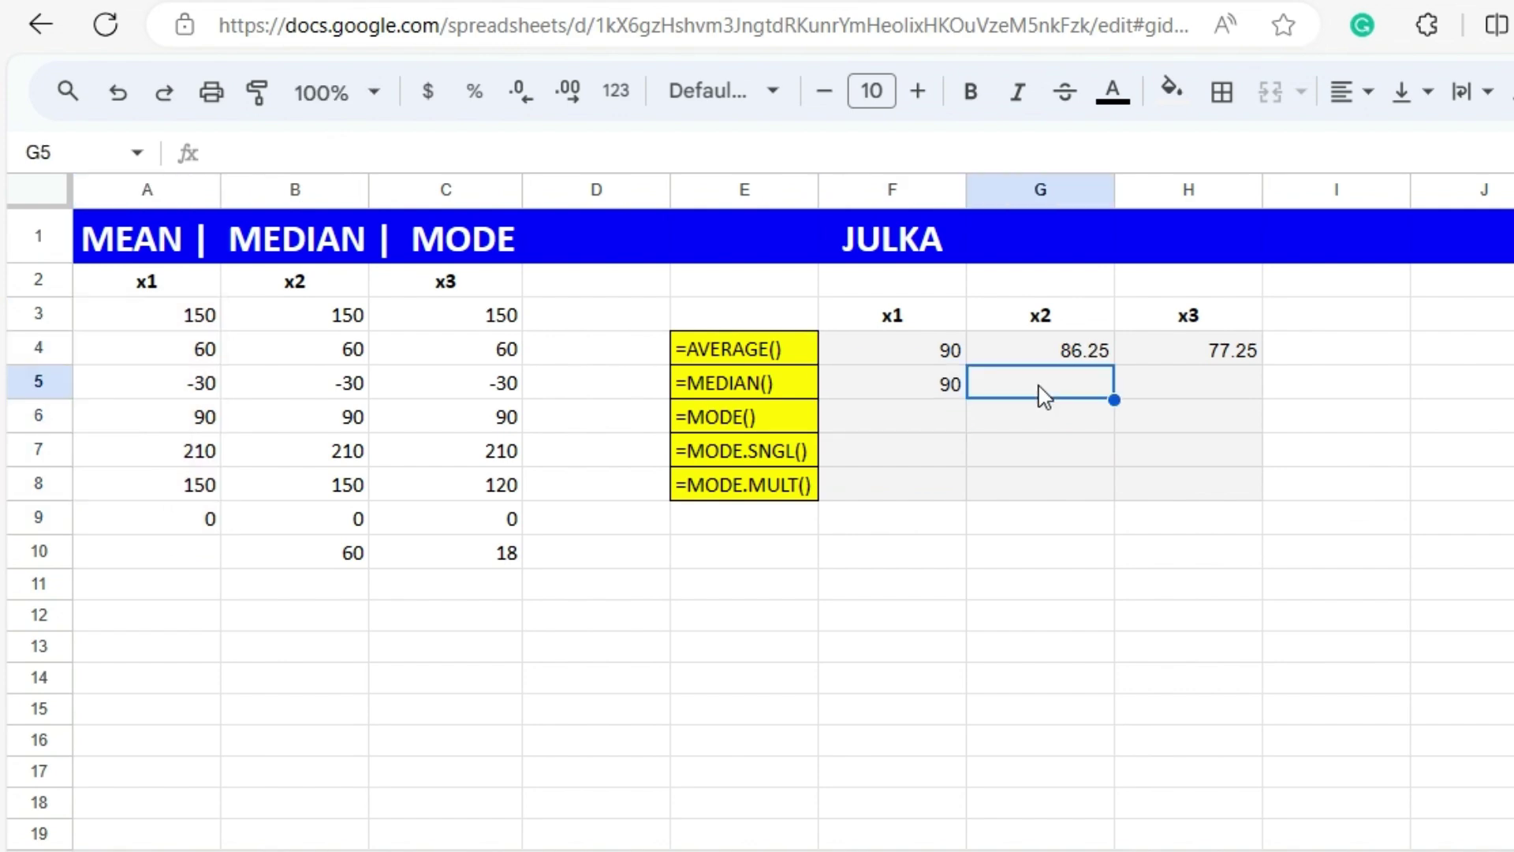
pyautogui.write('=')
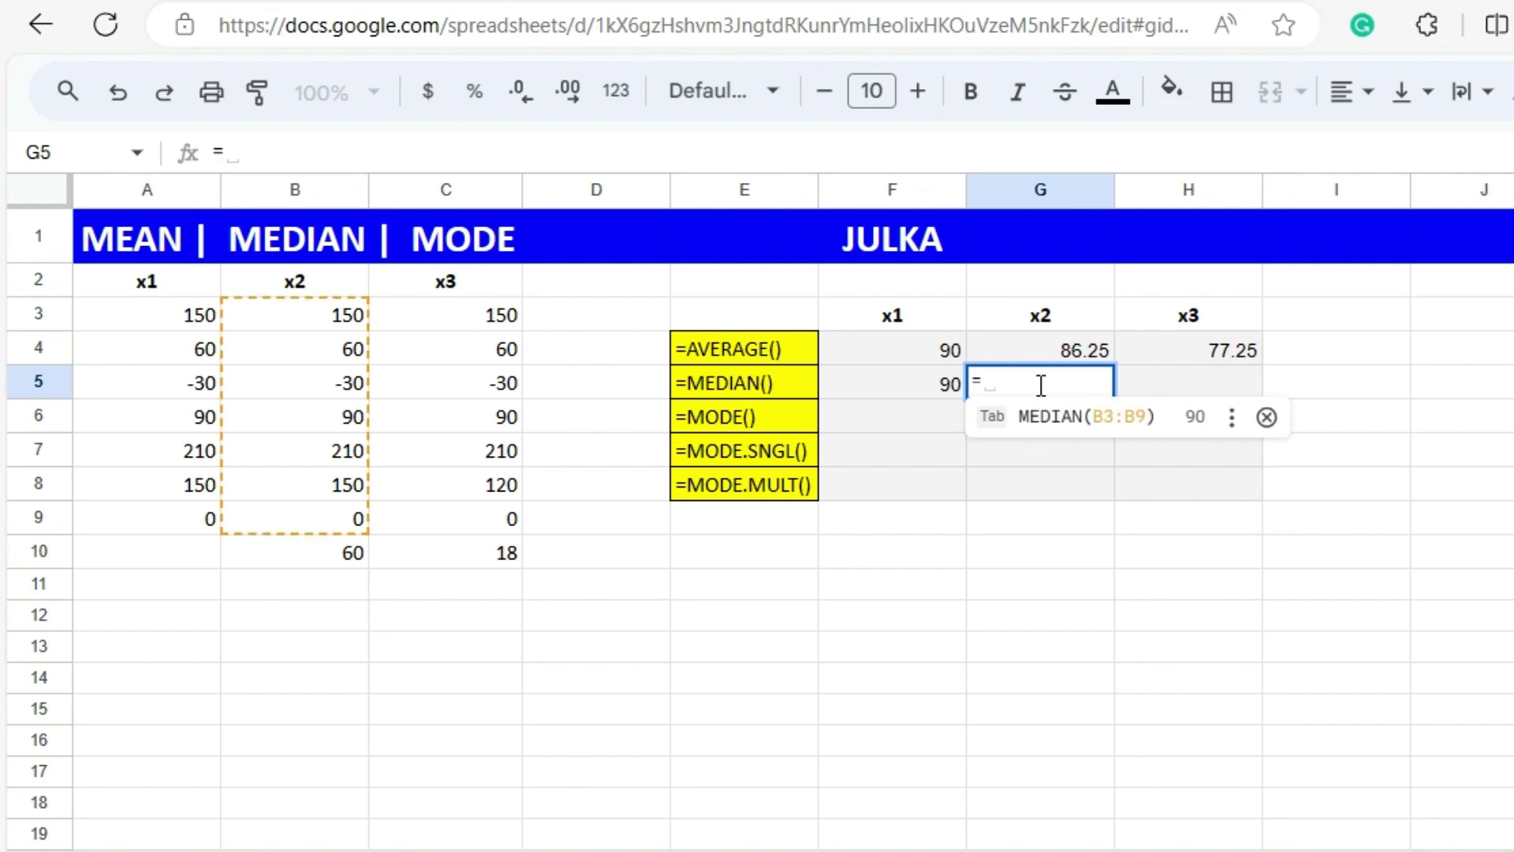
pyautogui.write('MED')
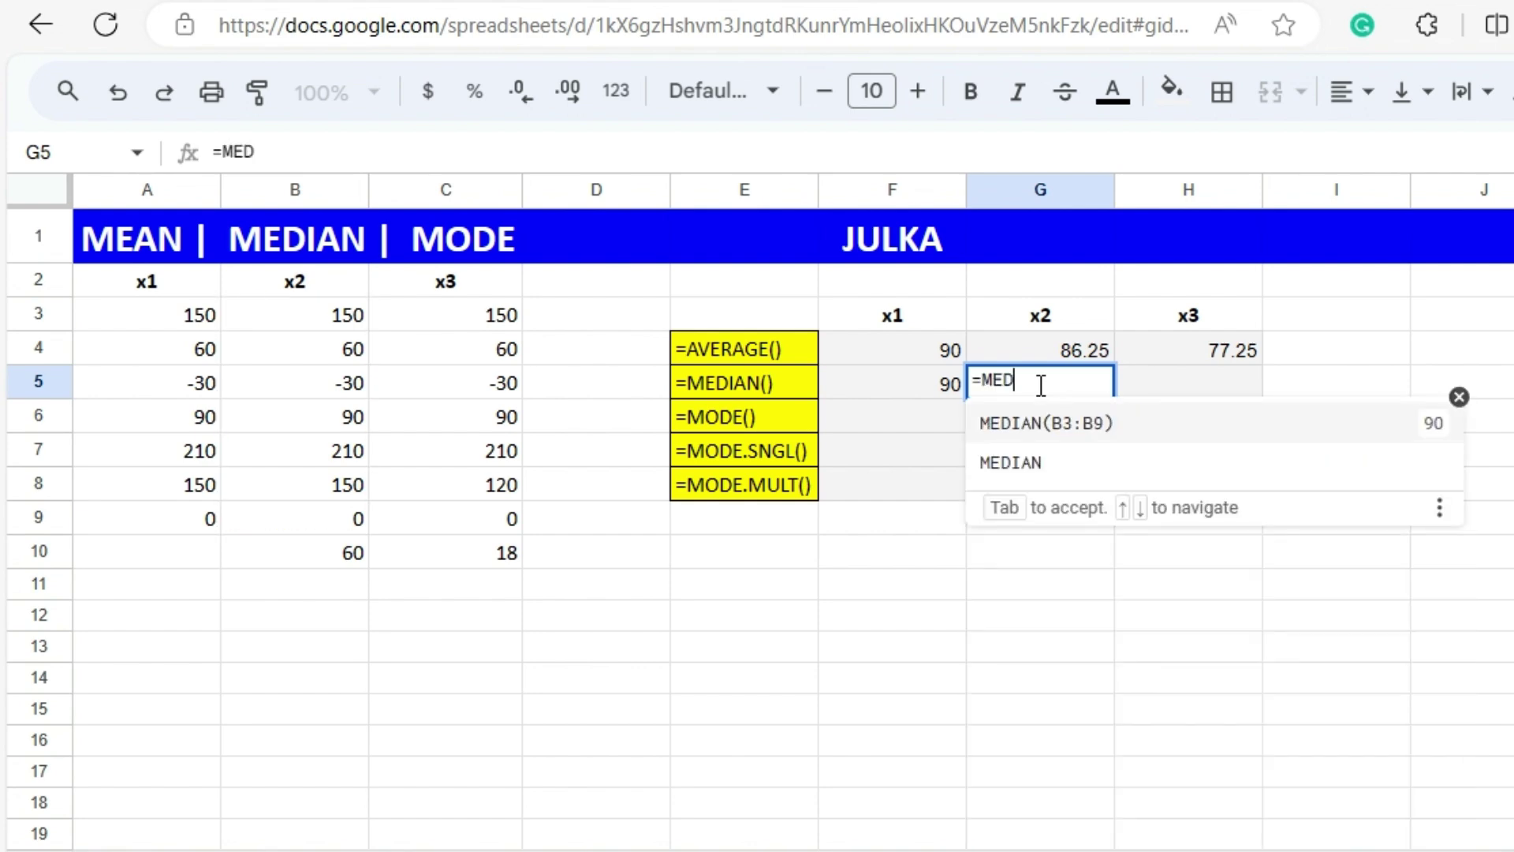
pyautogui.click(1015, 462)
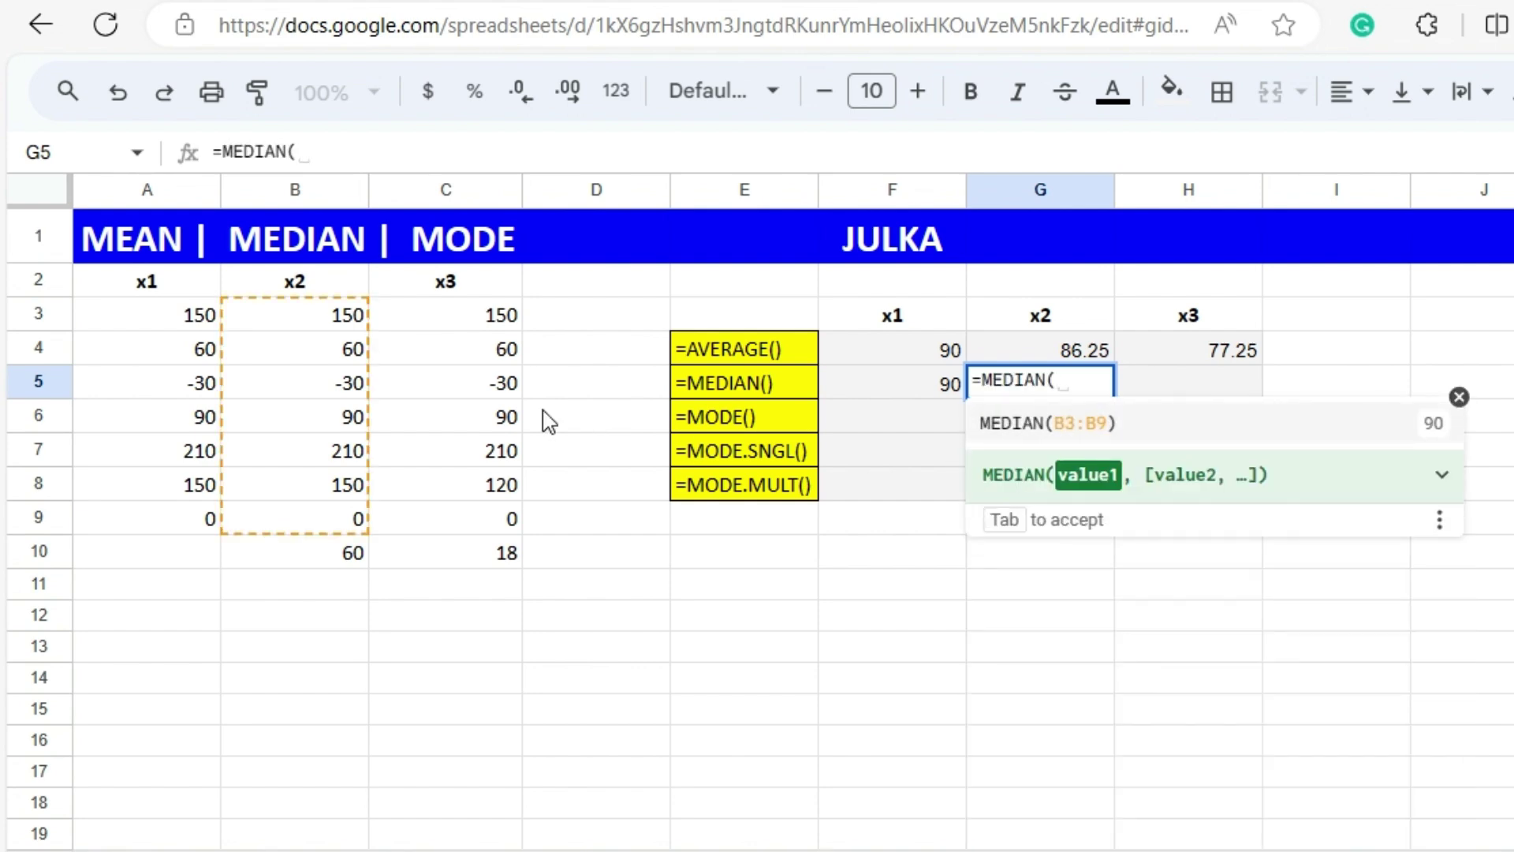
pyautogui.moveTo(348, 323); pyautogui.dragTo(348, 580)
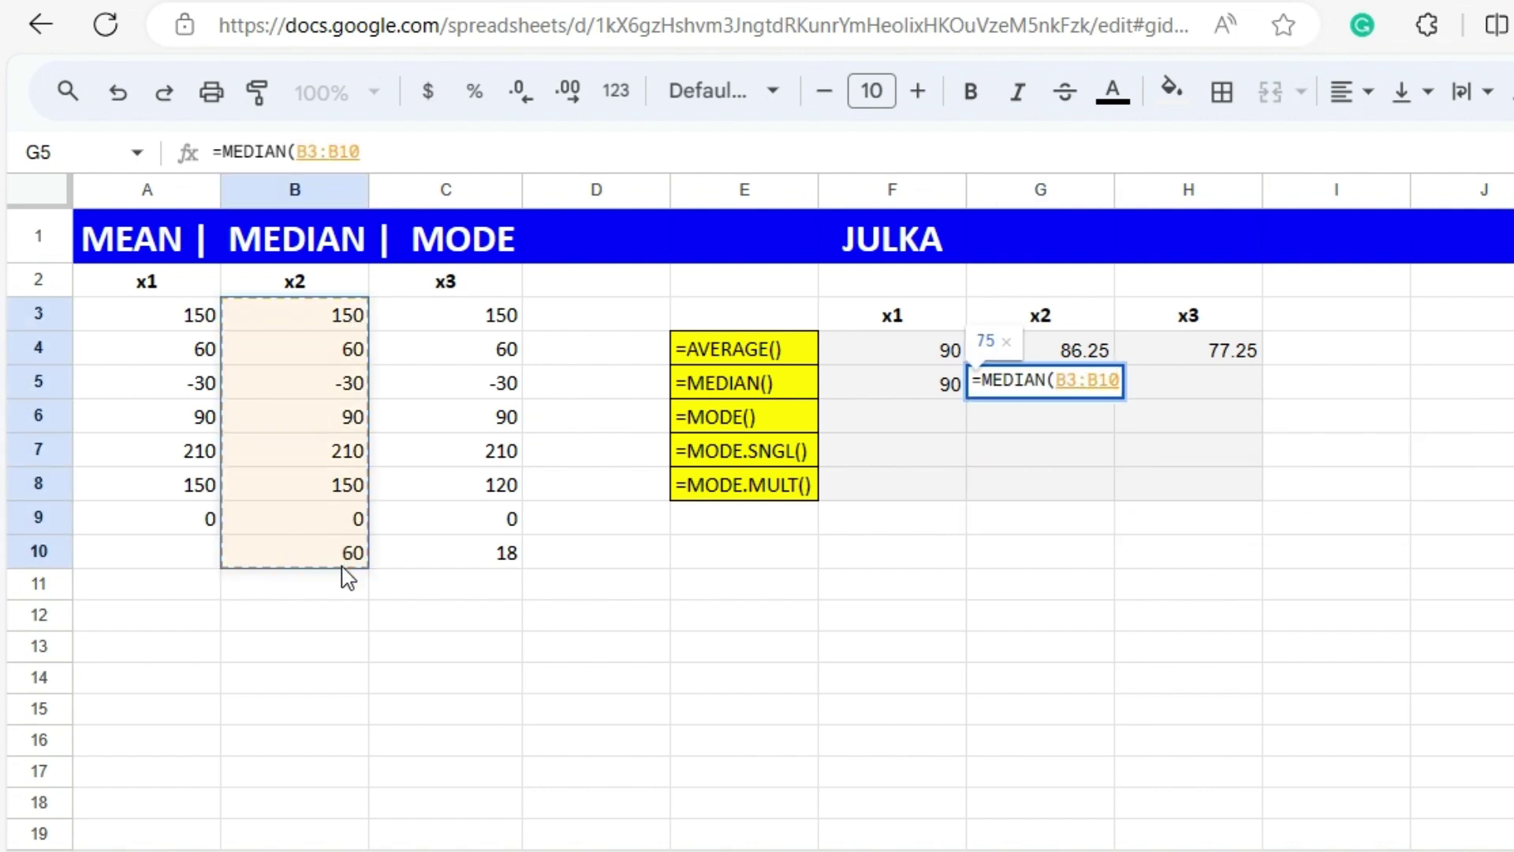
pyautogui.press('Return')
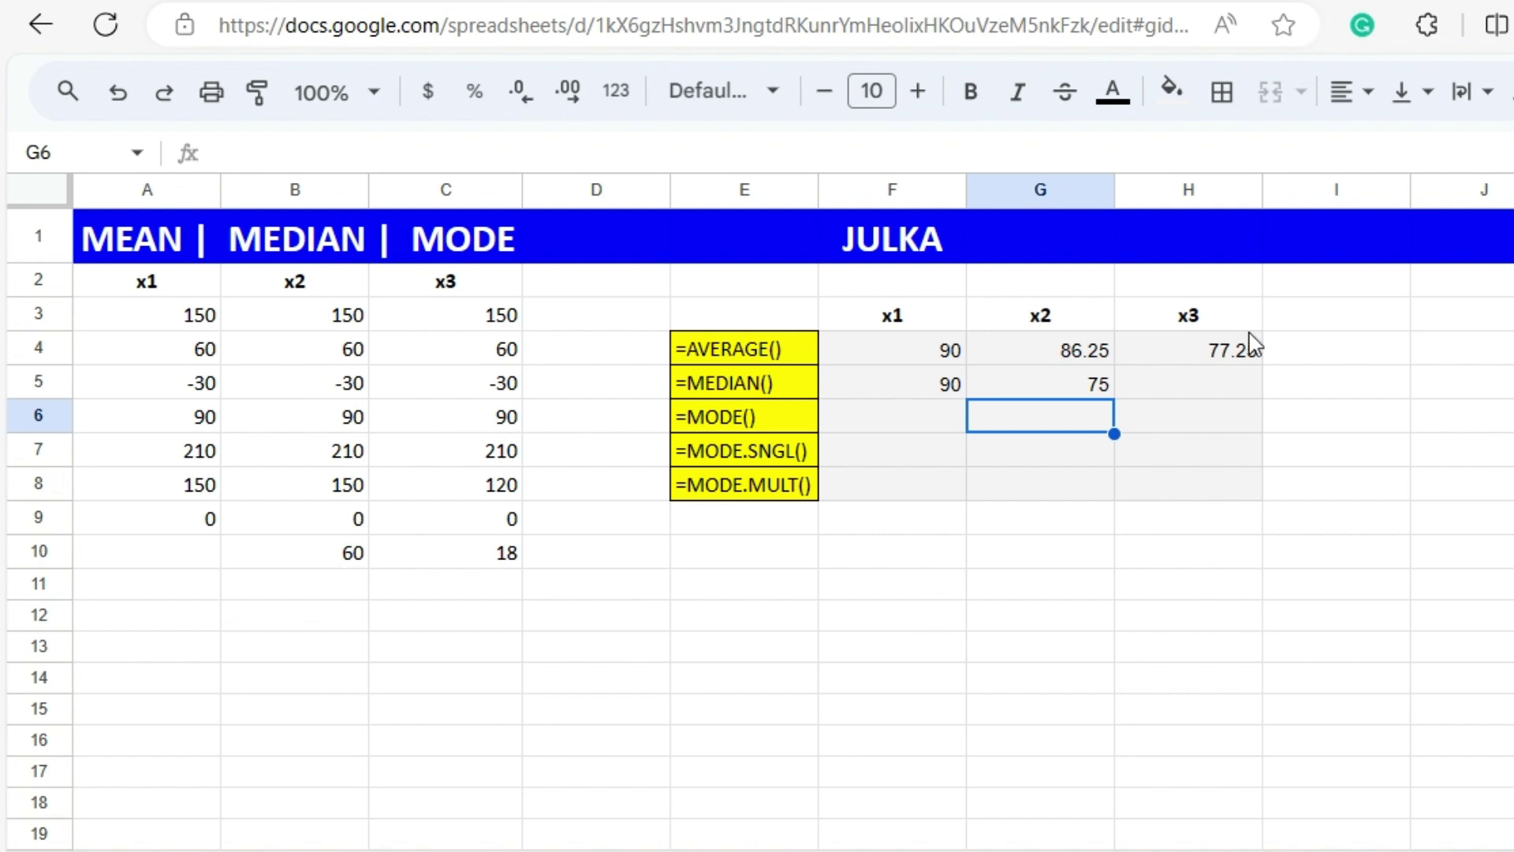
# - Enter =MEDIAN(C3:C10) in H5 for x3, giving 75
pyautogui.click(1201, 386)
pyautogui.write('=')
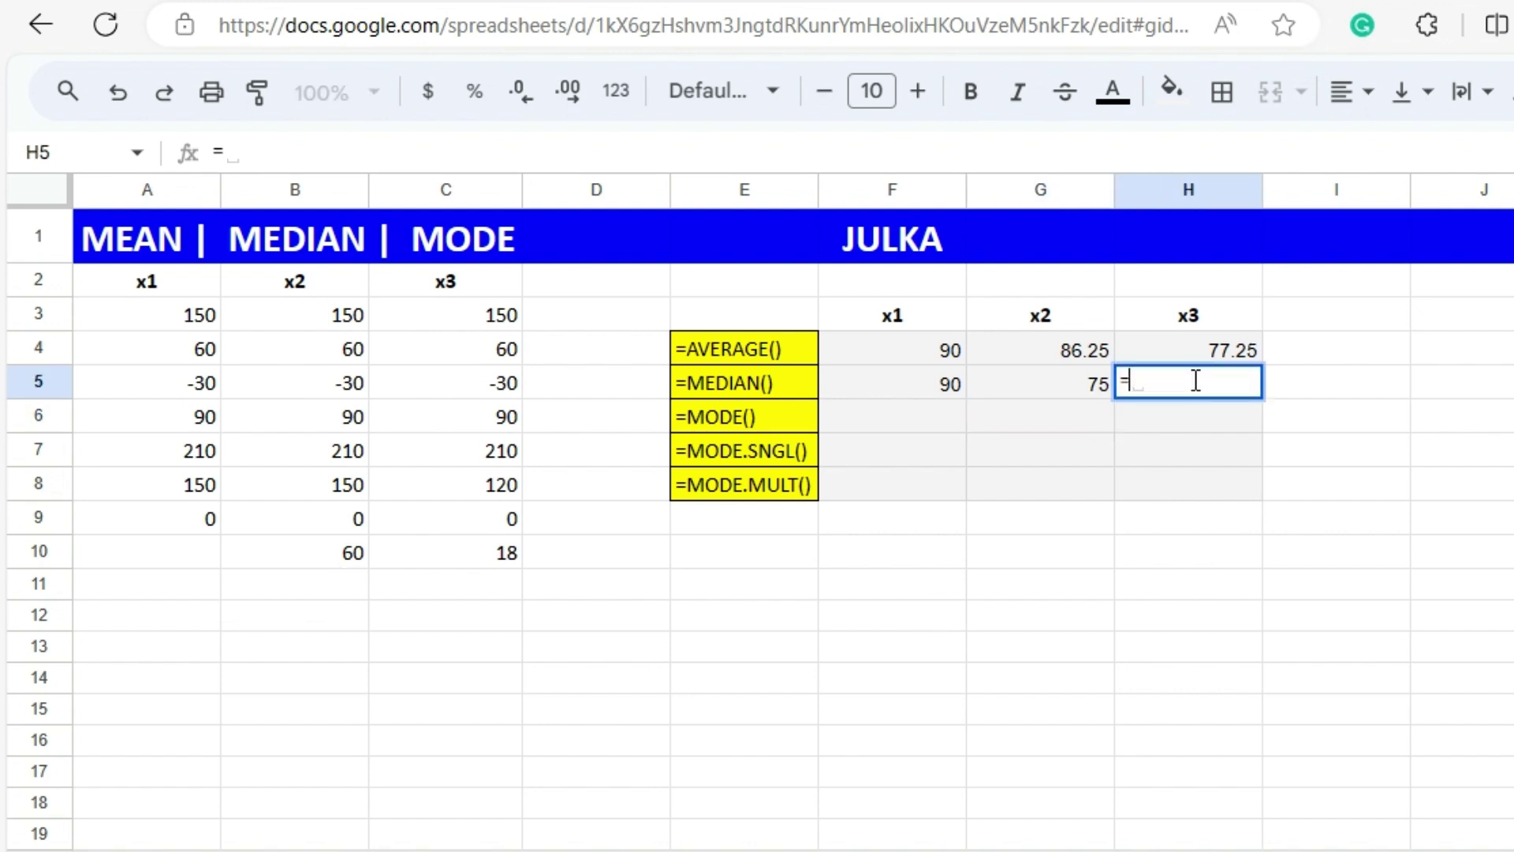
pyautogui.write('MED')
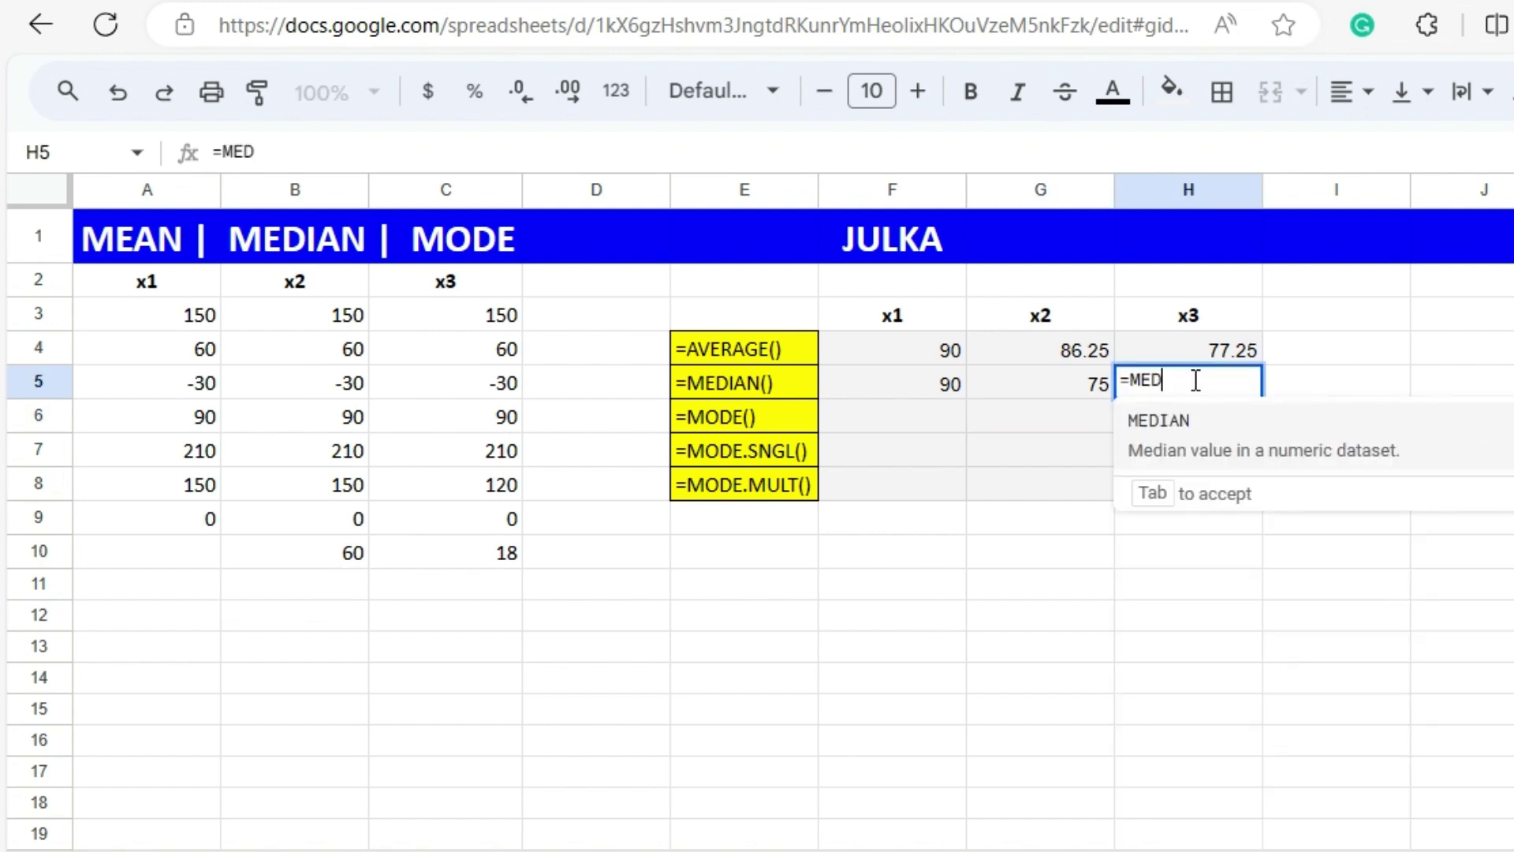
pyautogui.click(1178, 426)
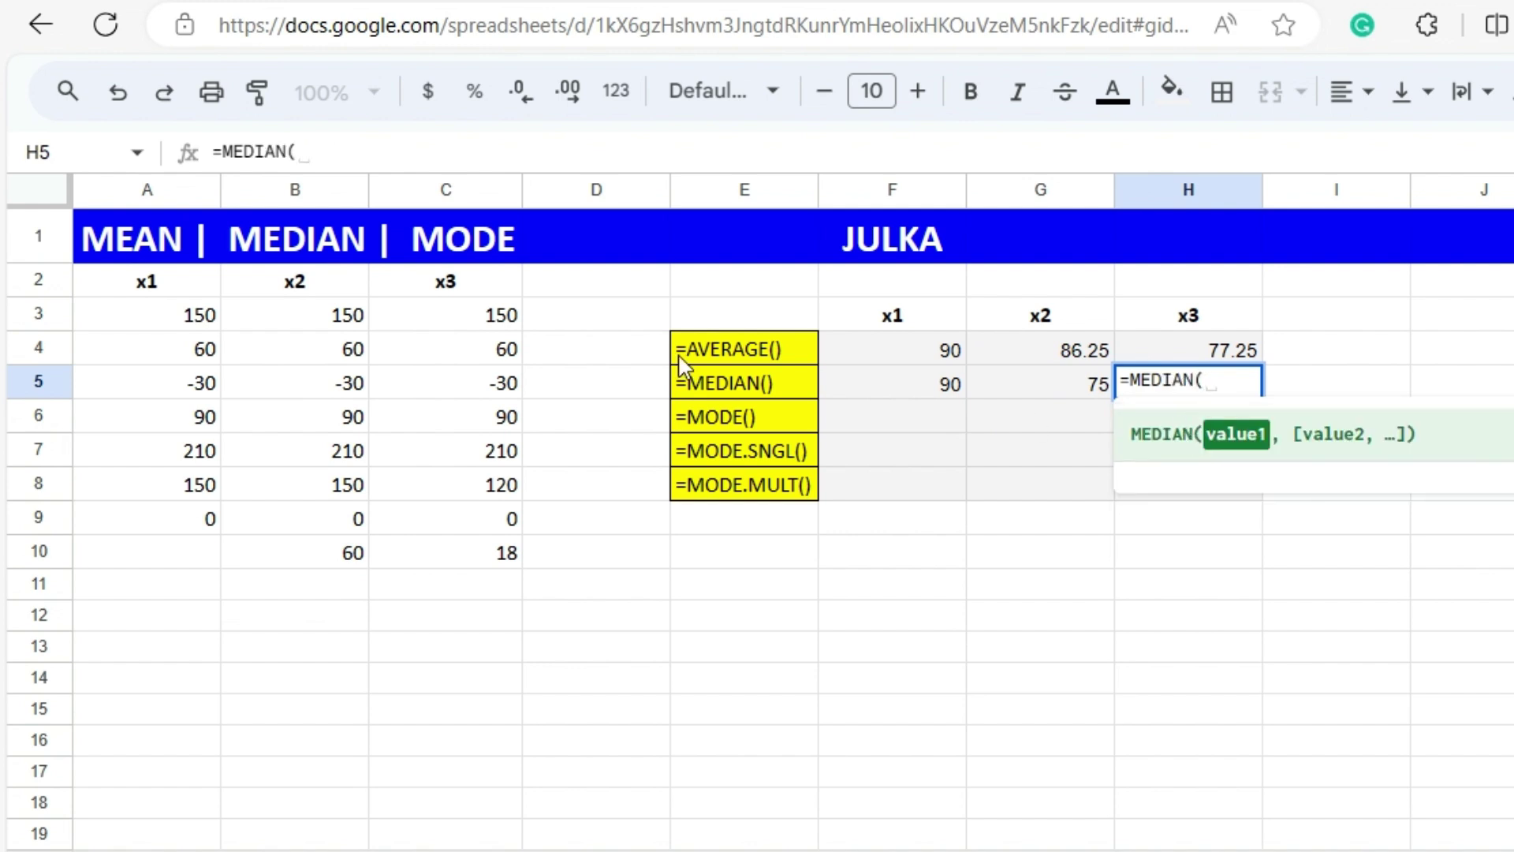
pyautogui.moveTo(505, 317); pyautogui.dragTo(489, 588)
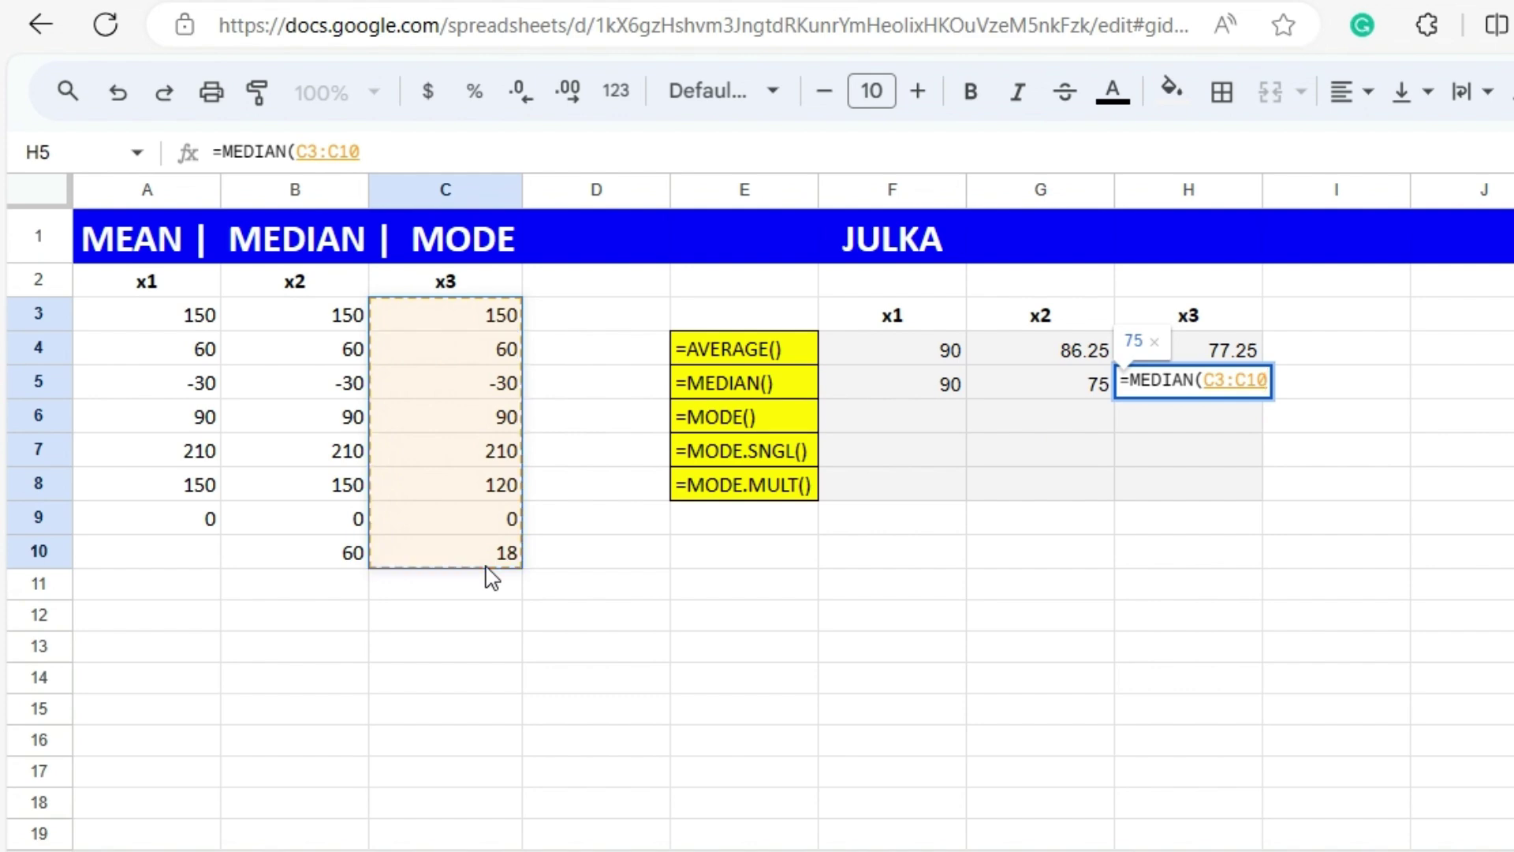
pyautogui.press('Return')
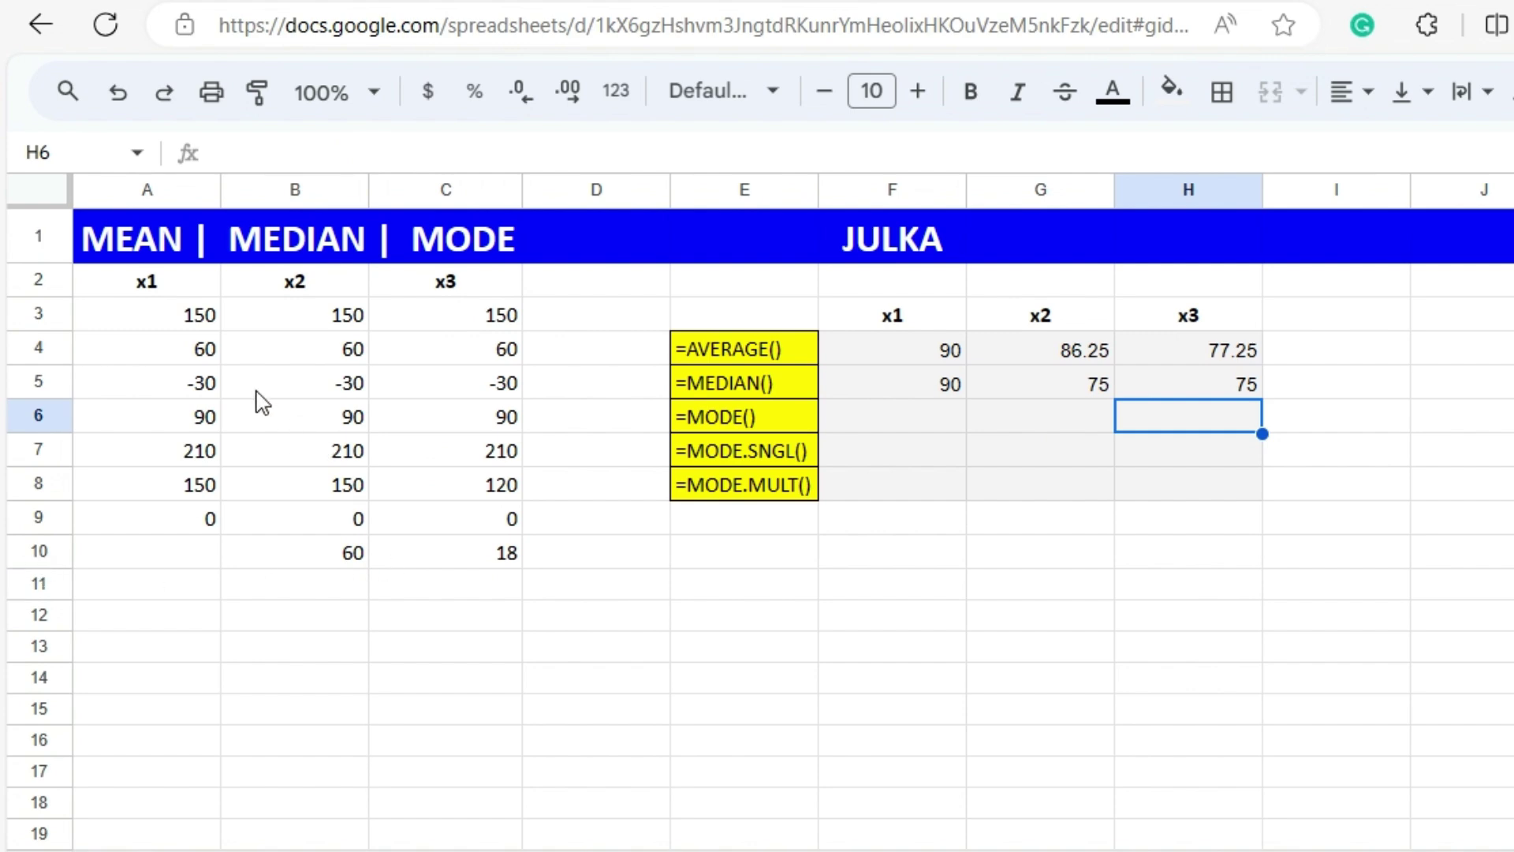
# - Enter =MODE(A3:A9) in F6, returning 150 for x1
pyautogui.click(902, 423)
pyautogui.write('=')
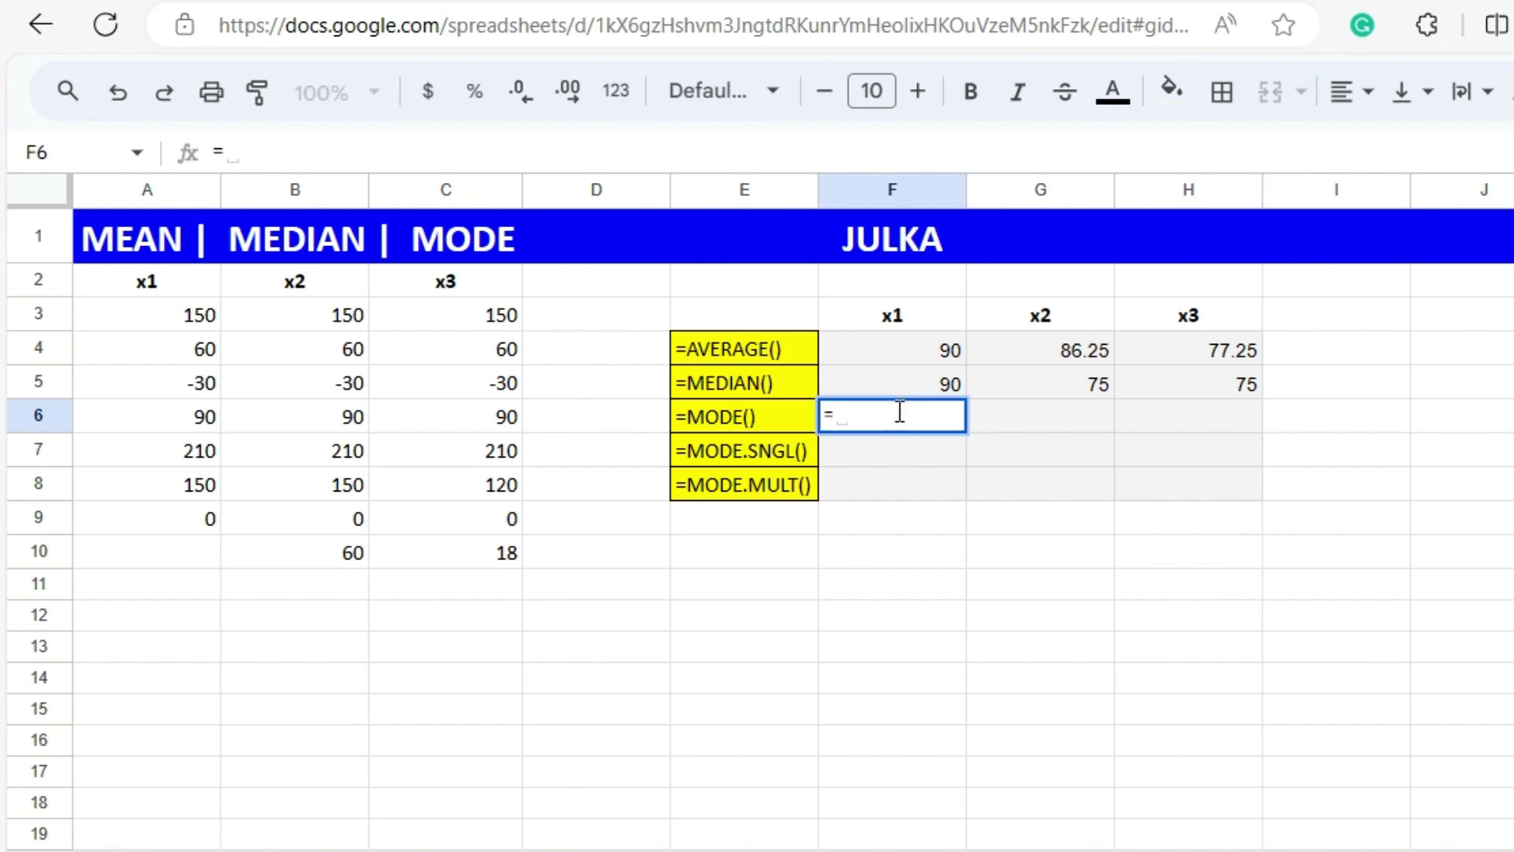
pyautogui.write('MODE')
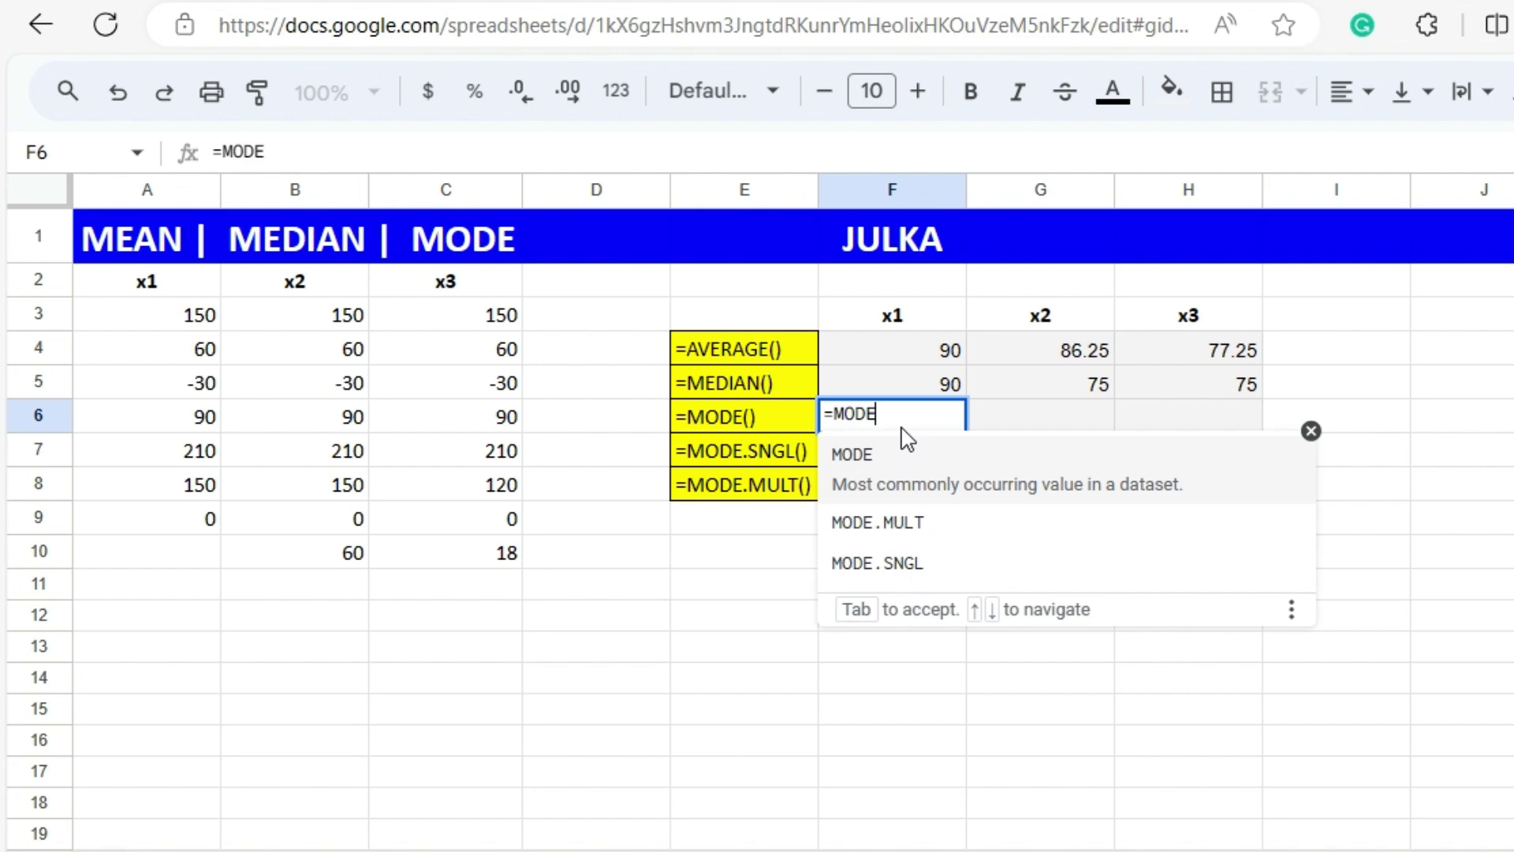
pyautogui.write('(')
pyautogui.moveTo(189, 315); pyautogui.dragTo(200, 525)
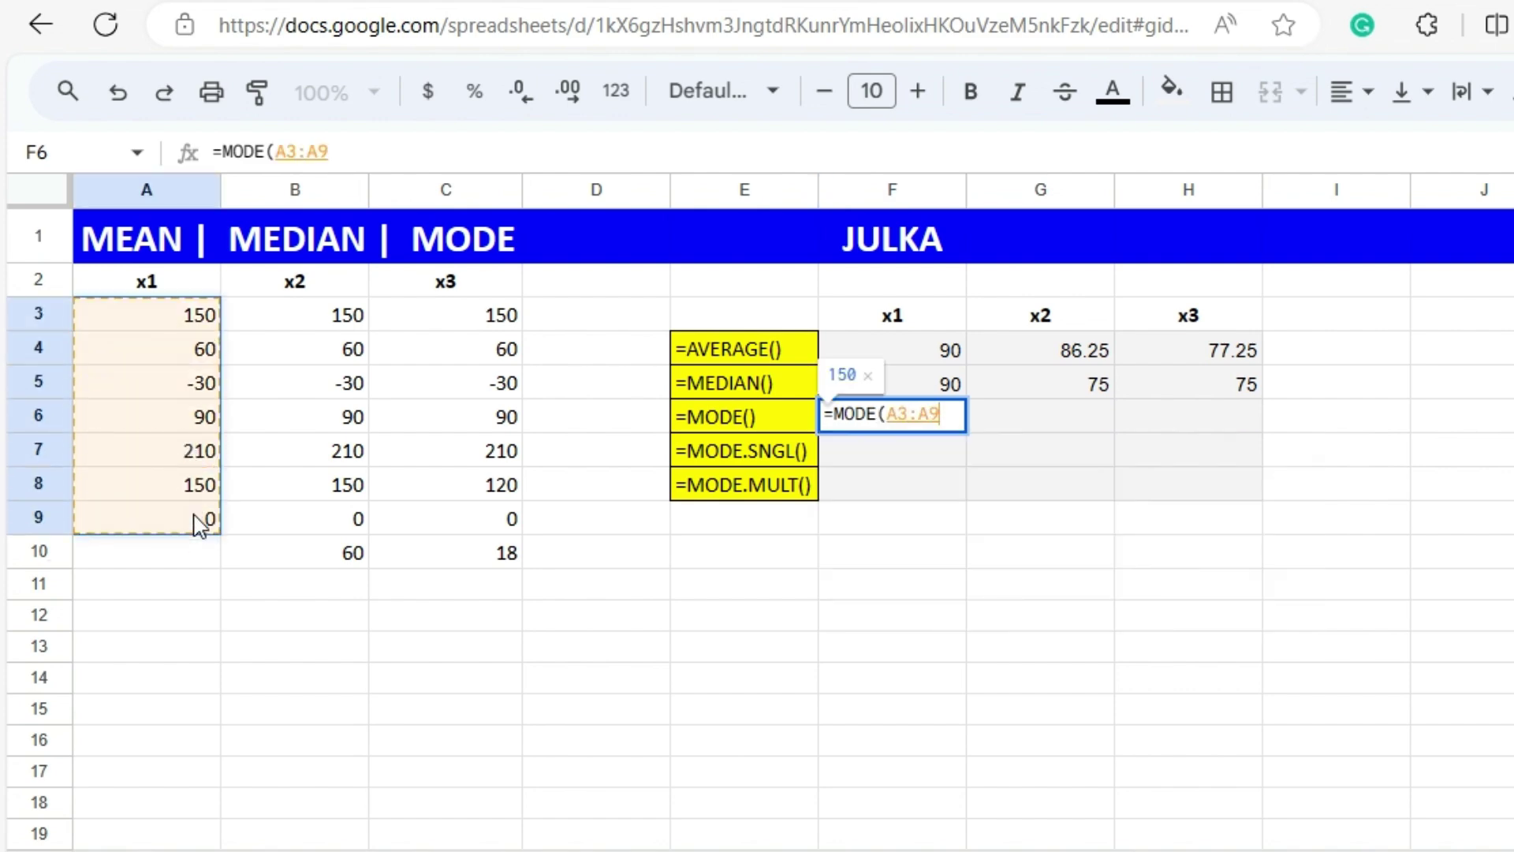
pyautogui.press('Return')
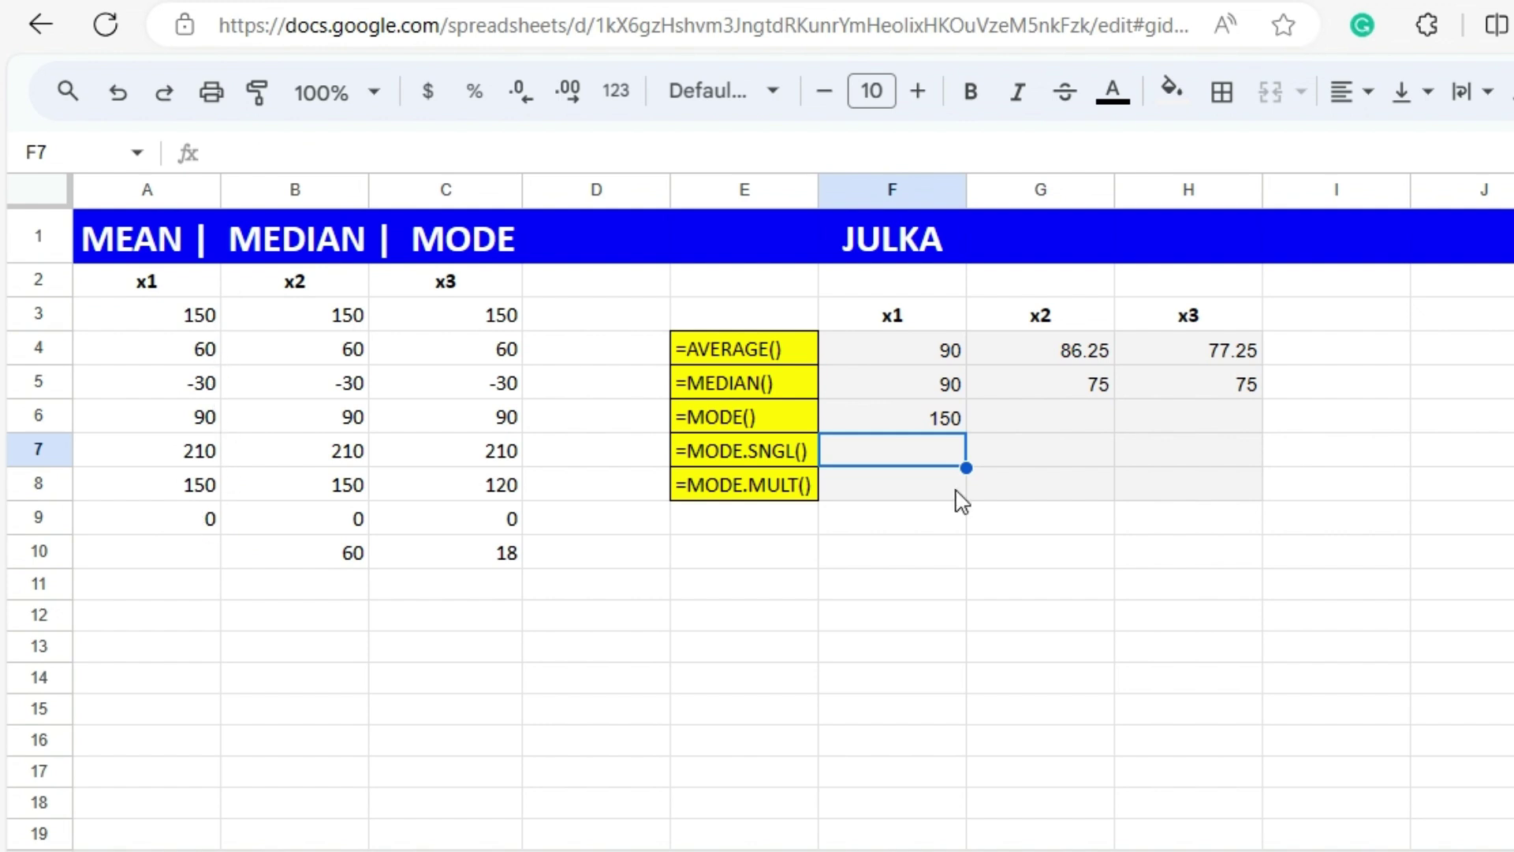
# - Enter =MODE.SNGL(A3:A9) in F7, returning 150
pyautogui.write('=MODE')
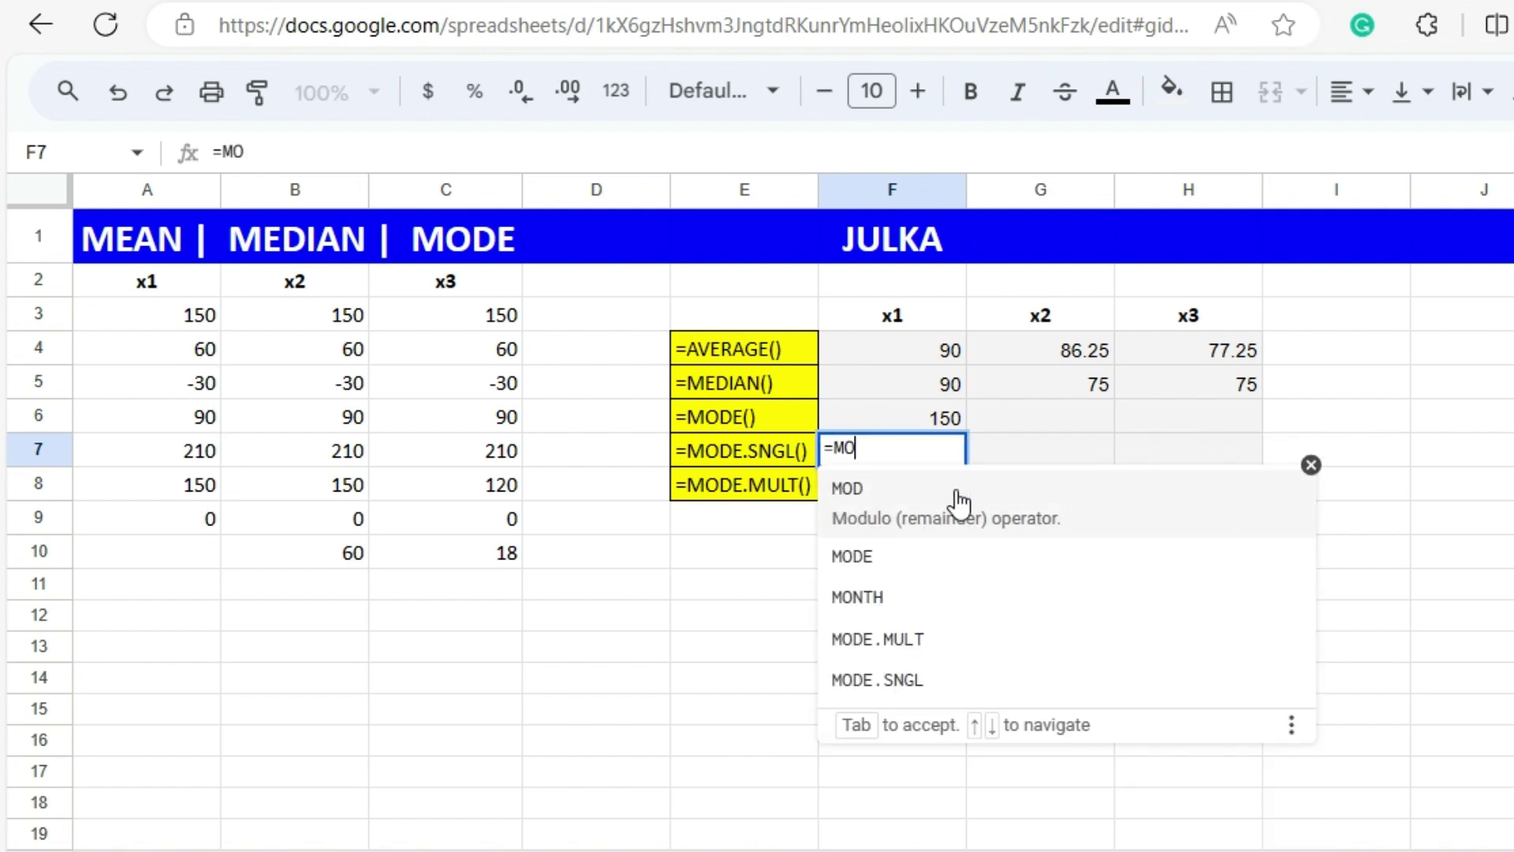
pyautogui.click(909, 595)
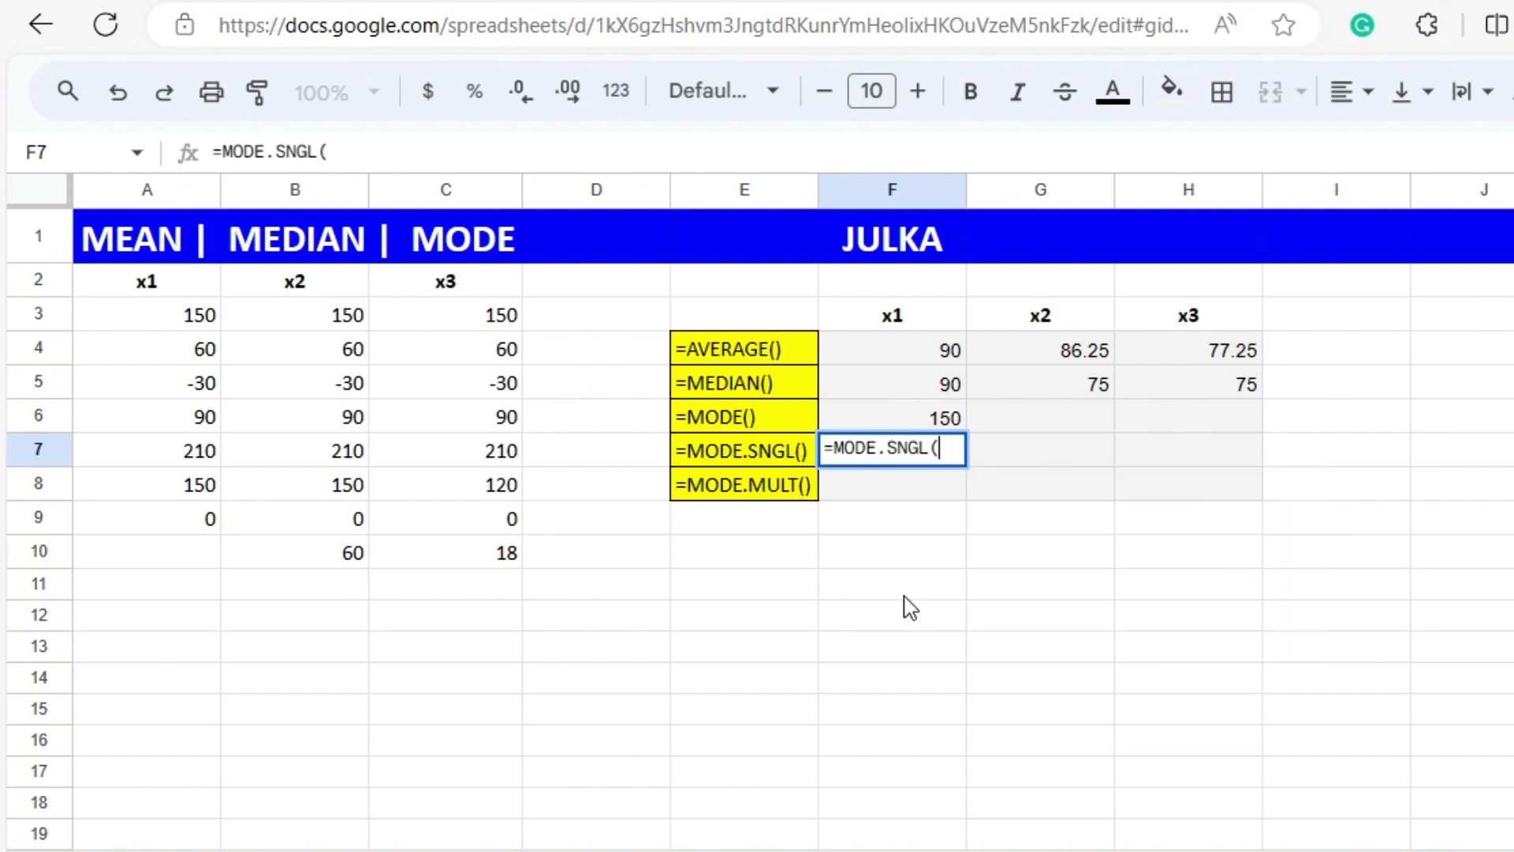
pyautogui.moveTo(187, 319); pyautogui.dragTo(169, 529)
pyautogui.press('Return')
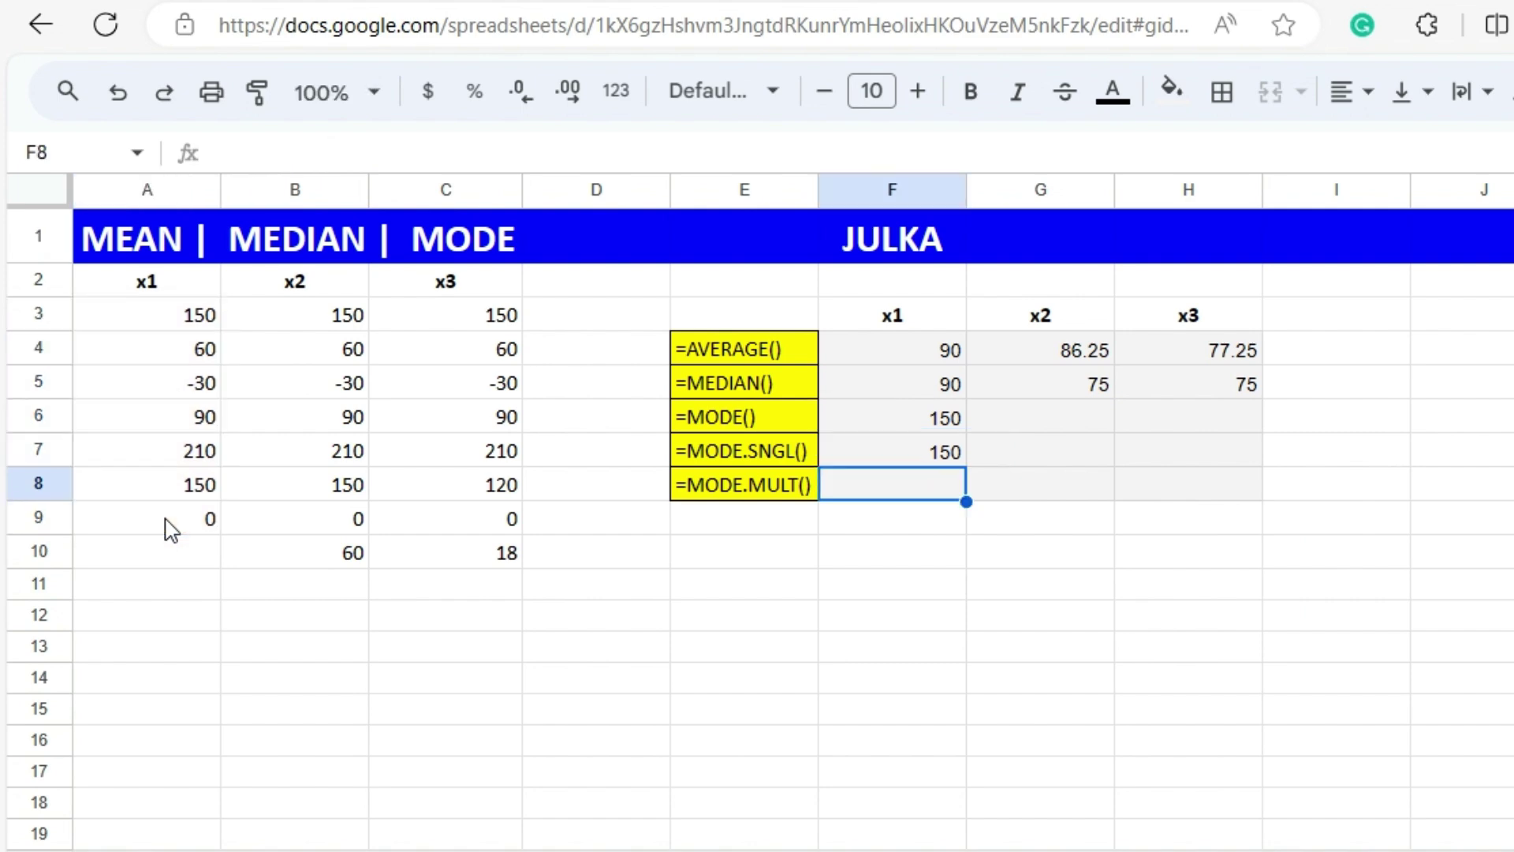
# - Enter =MODE.MULT(A3:A9) in F8, returning 150
pyautogui.write('=MO')
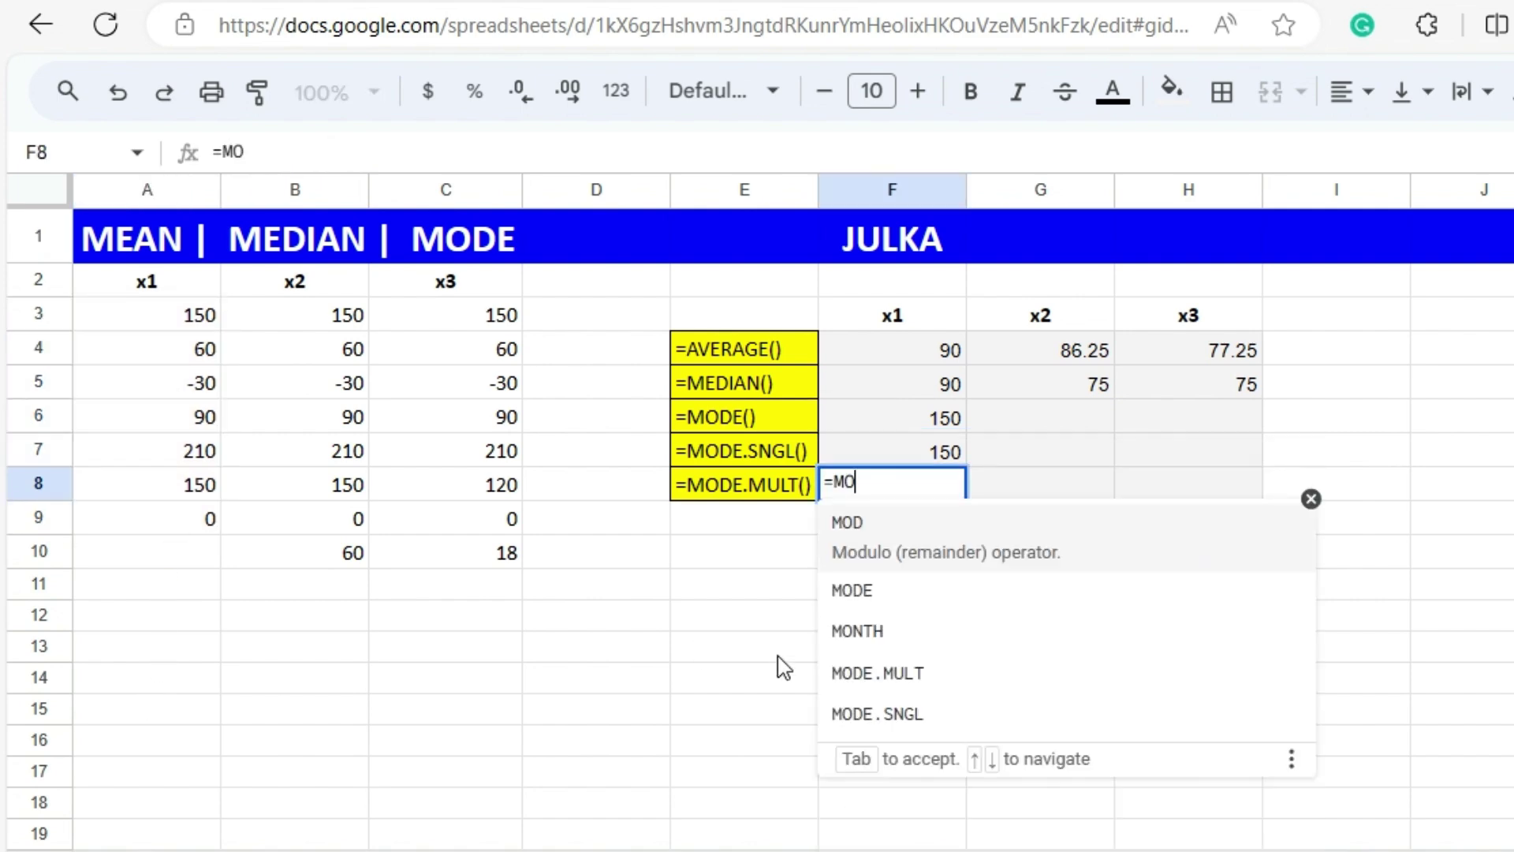
pyautogui.click(862, 672)
pyautogui.moveTo(190, 320); pyautogui.dragTo(180, 521)
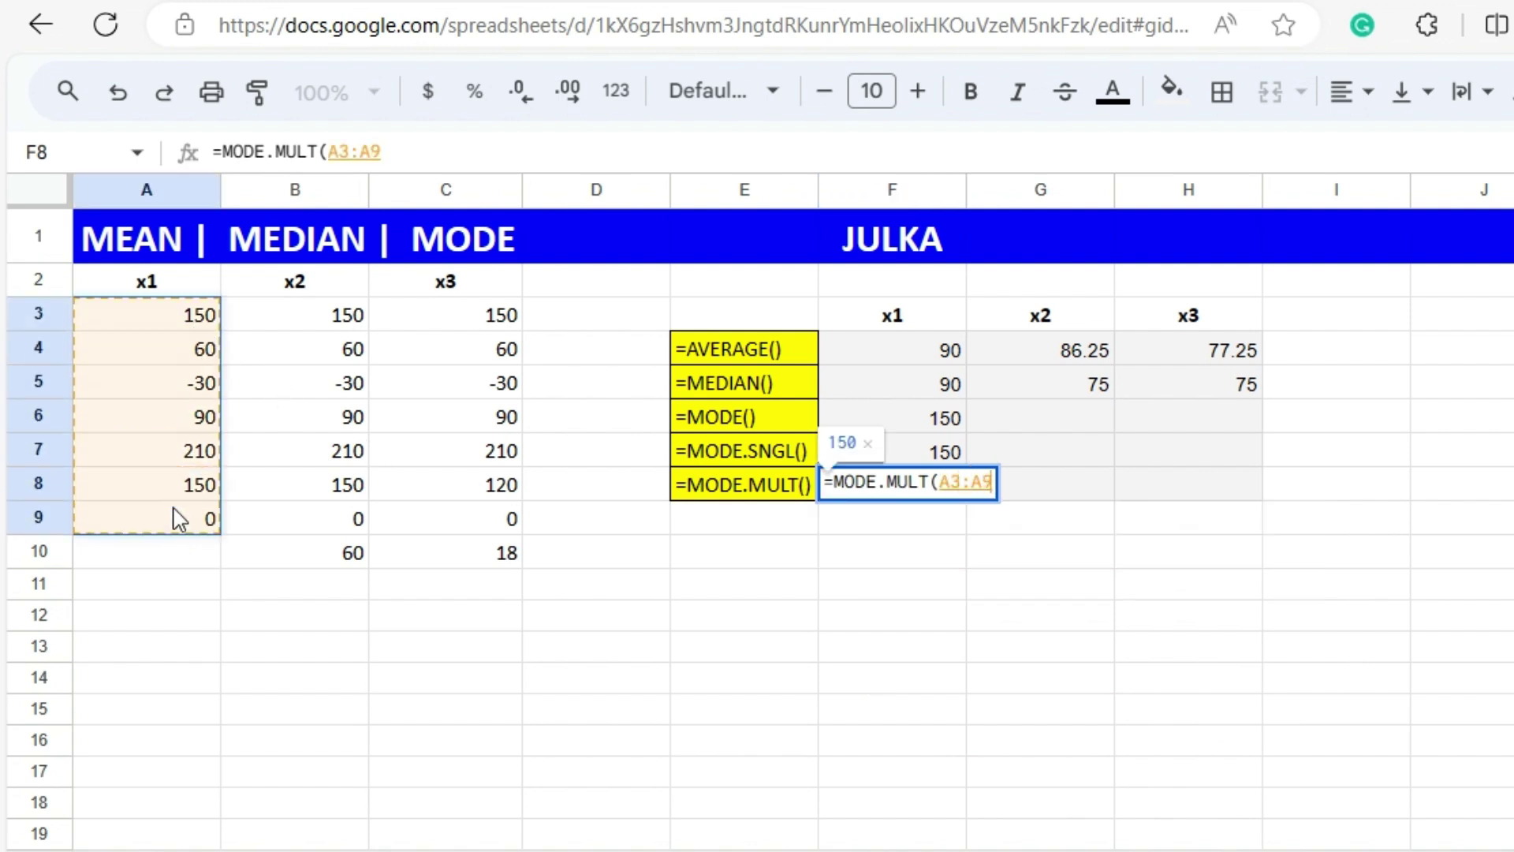
pyautogui.press('Return')
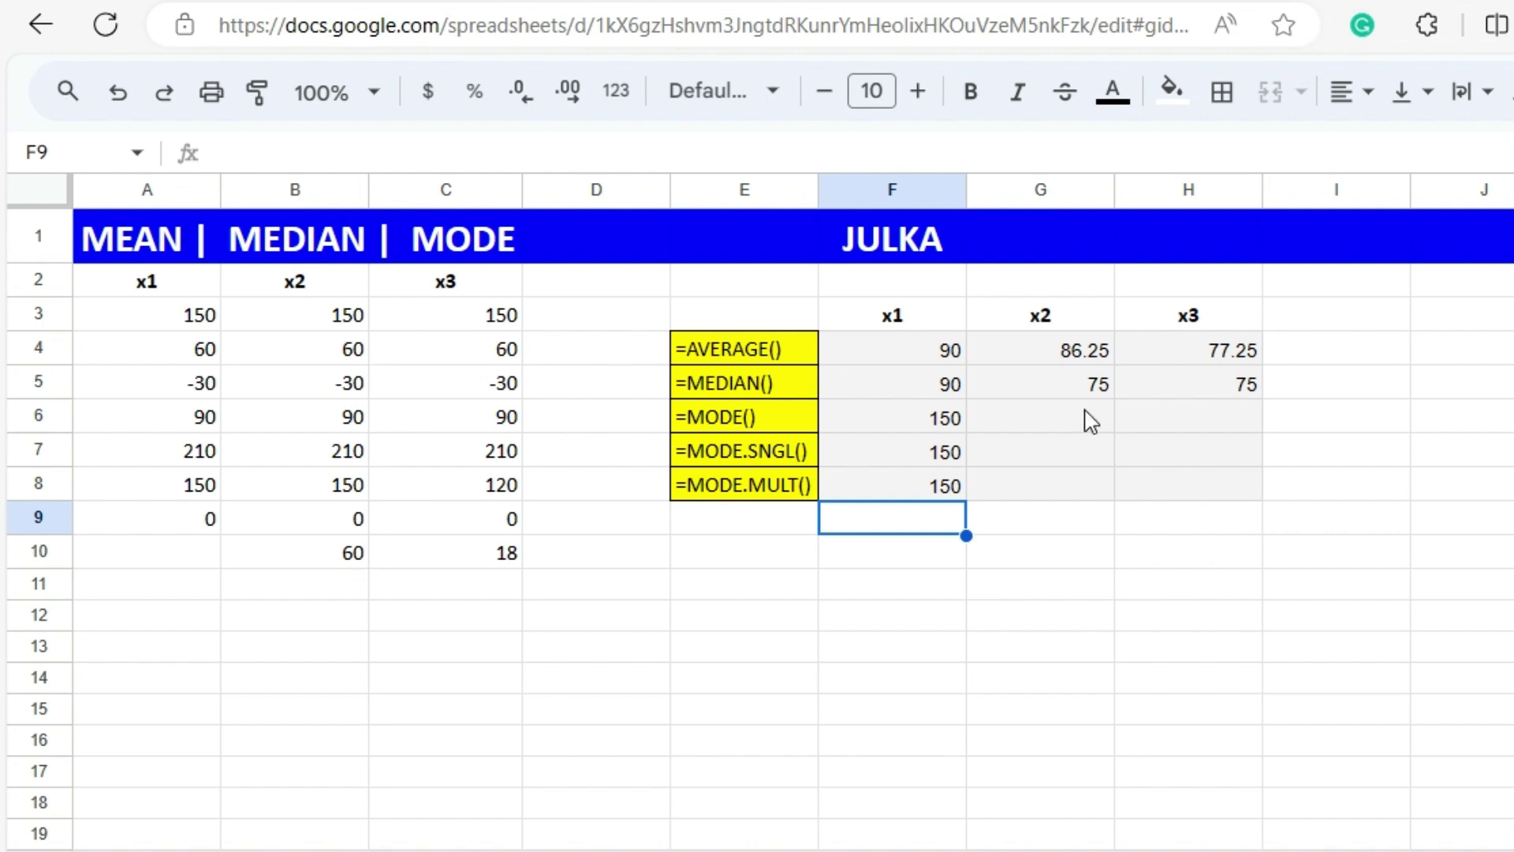
# - Enter =MODE(B3:B10) in G6 for x2, returning 150
pyautogui.click(1071, 432)
pyautogui.write('=')
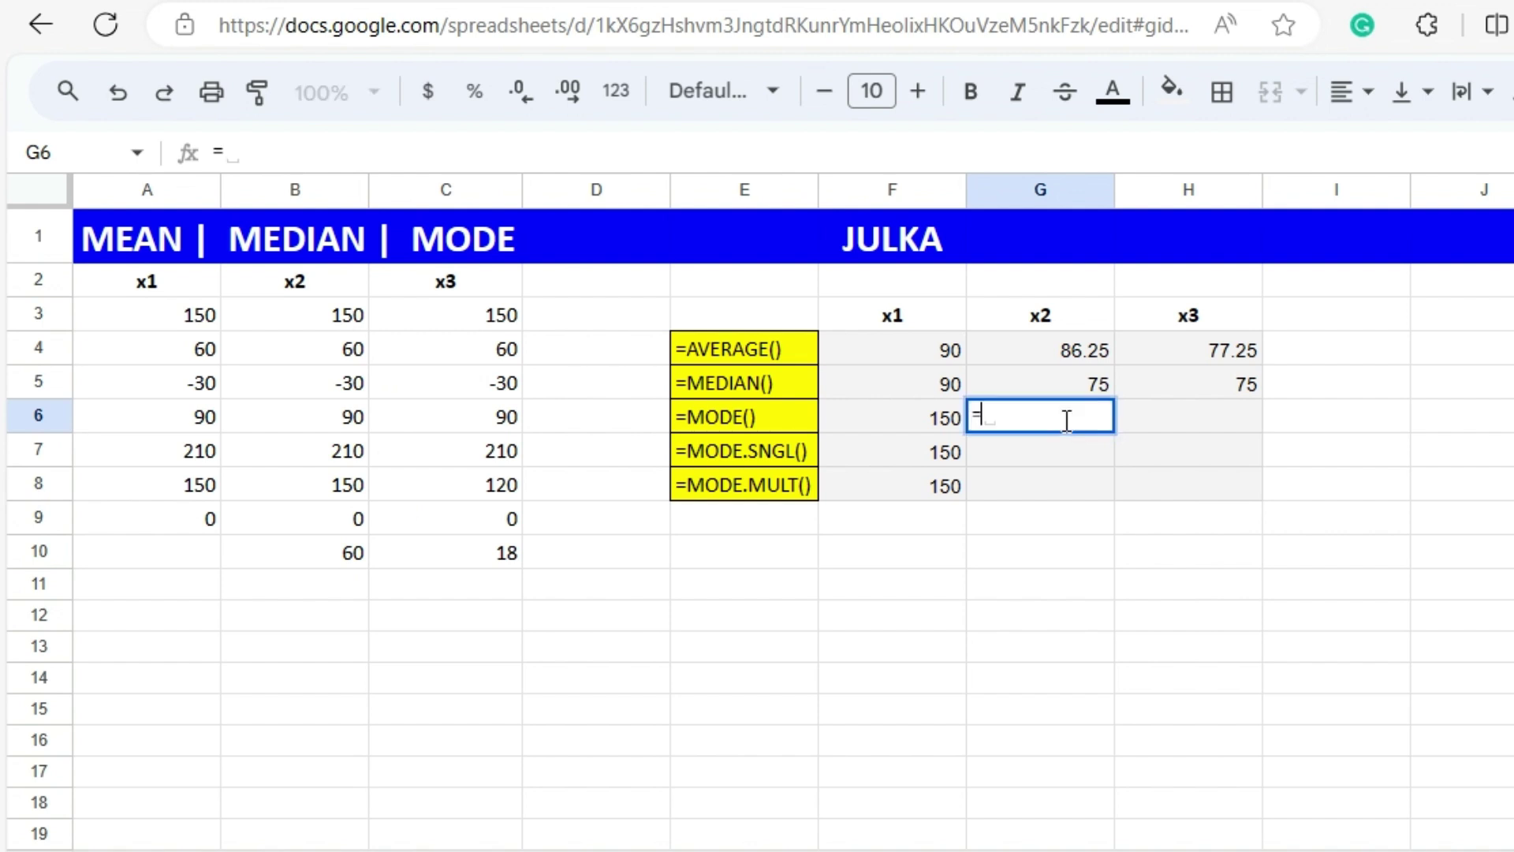
pyautogui.write('MODE')
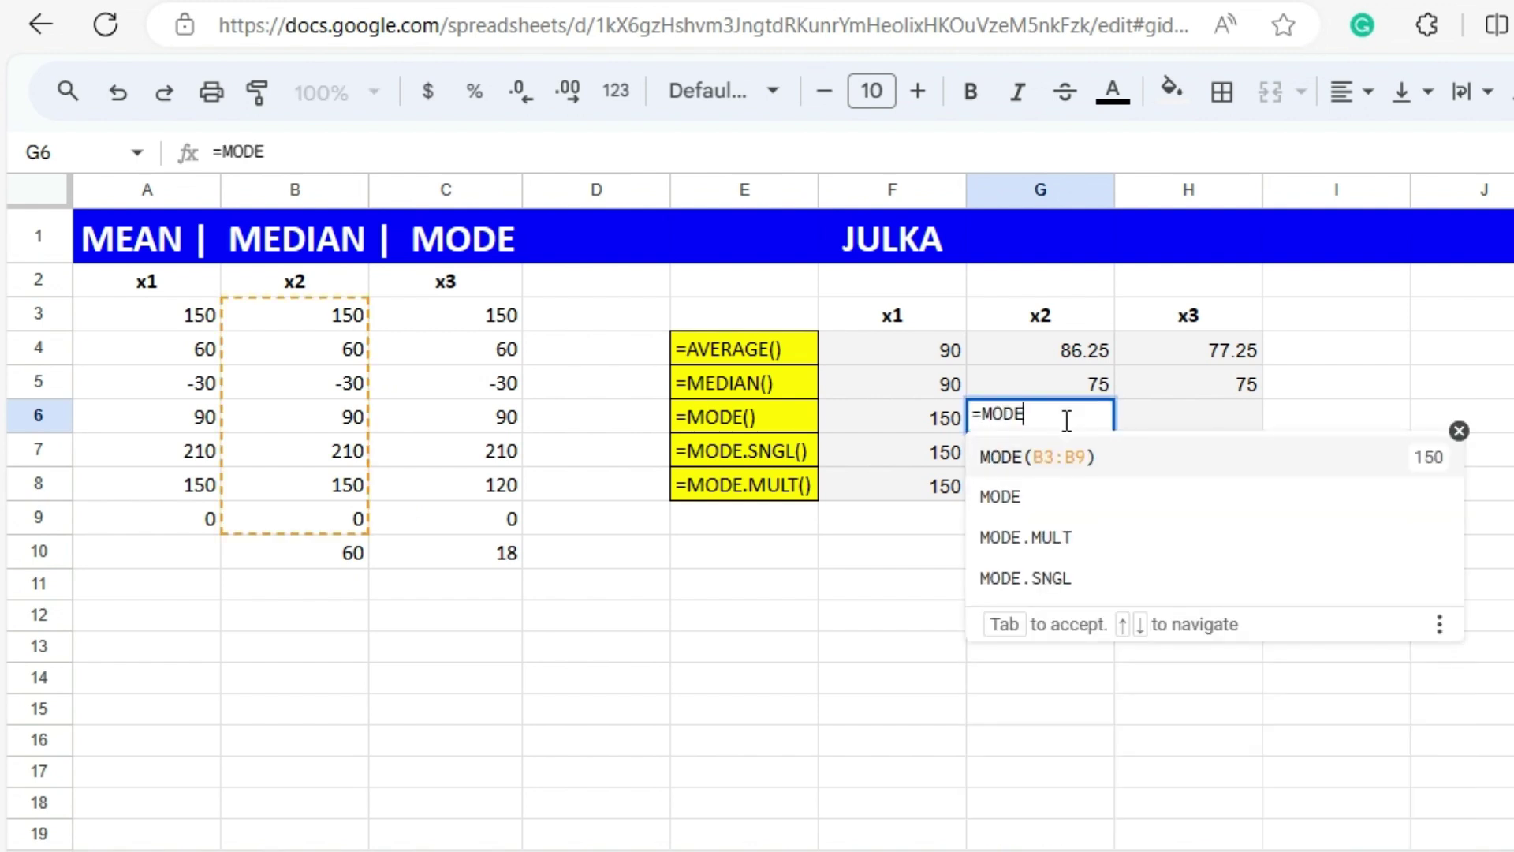
pyautogui.click(1000, 505)
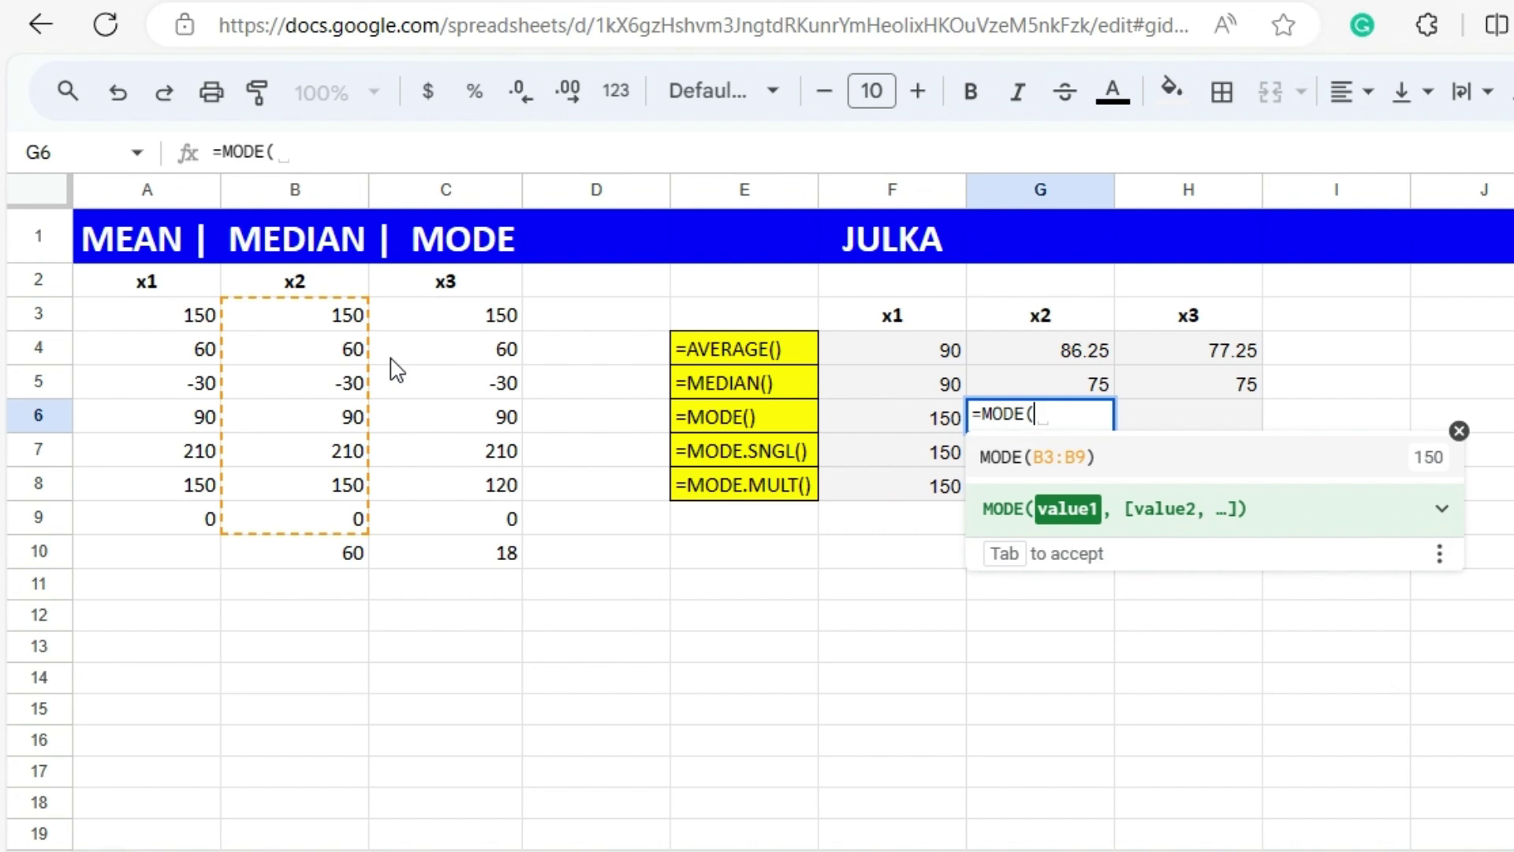
pyautogui.moveTo(332, 323); pyautogui.dragTo(331, 561)
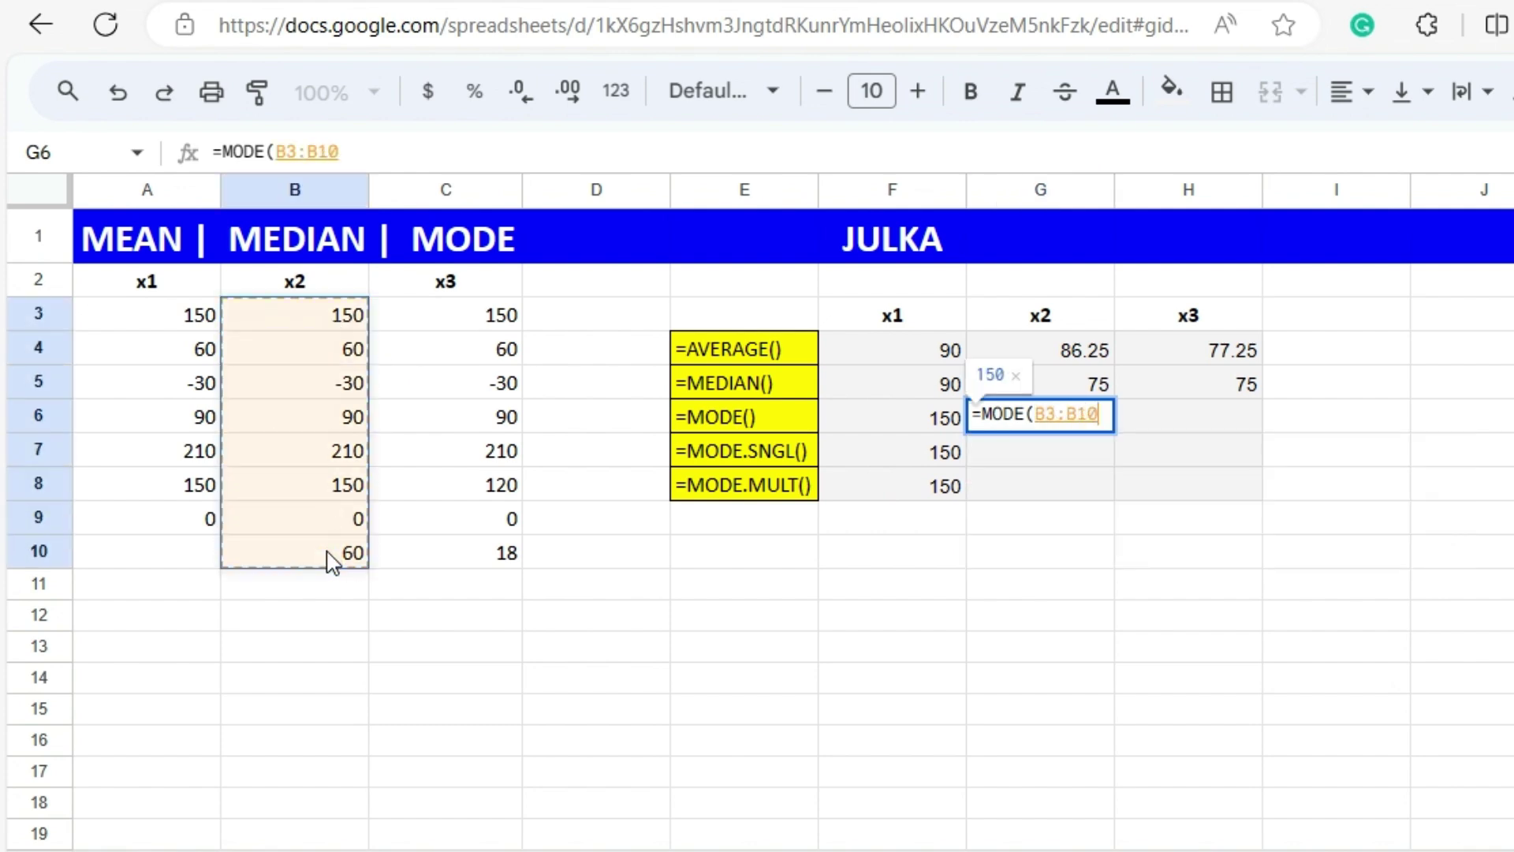
pyautogui.press('Return')
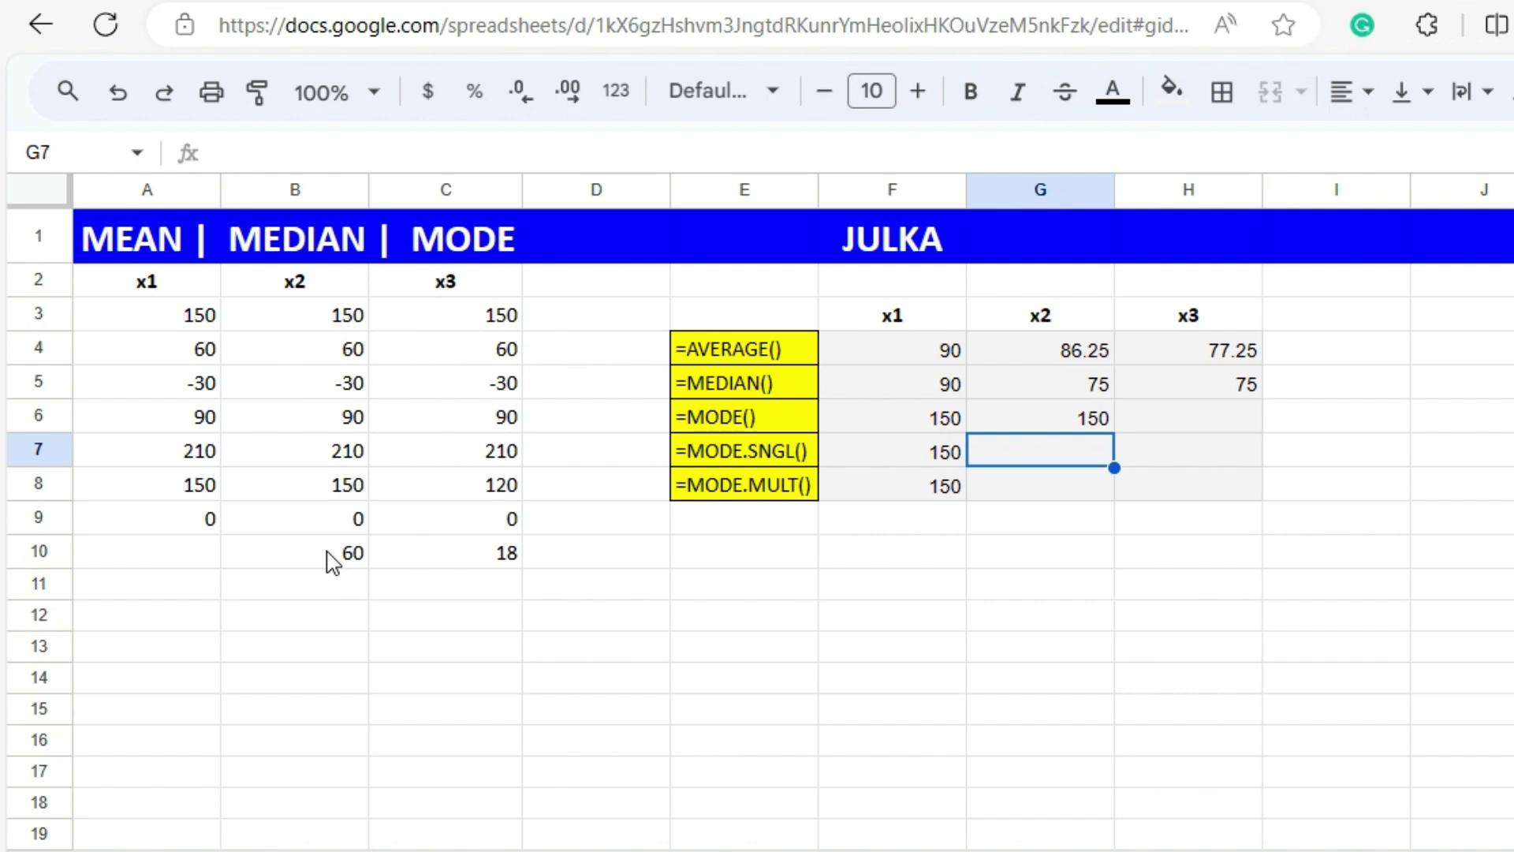
# - Enter =MODE.SNGL(B3:B10) in G7, returning 150
pyautogui.write('=MODE')
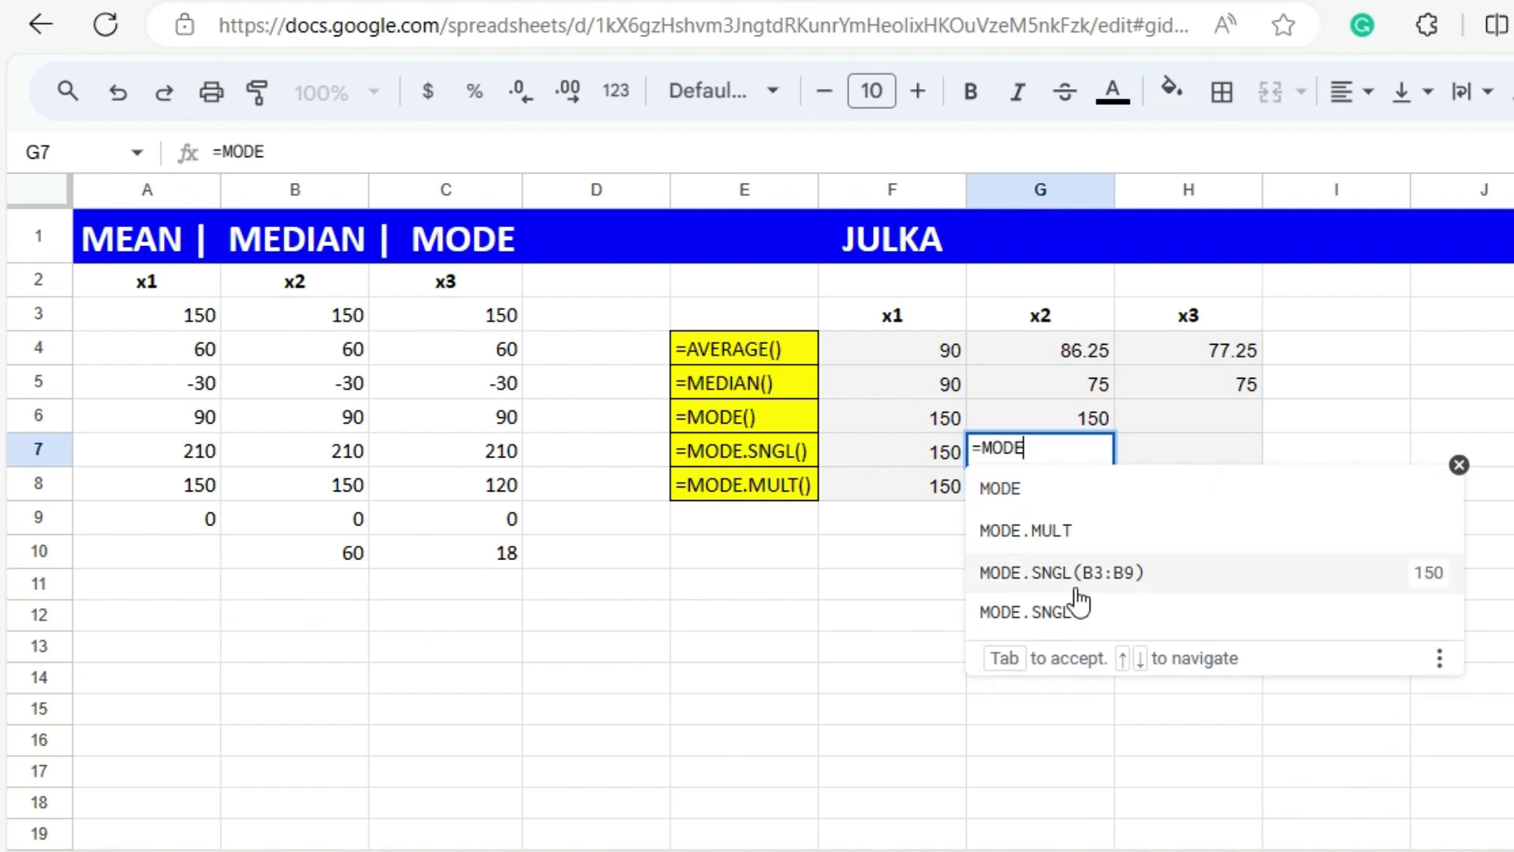
pyautogui.click(1073, 627)
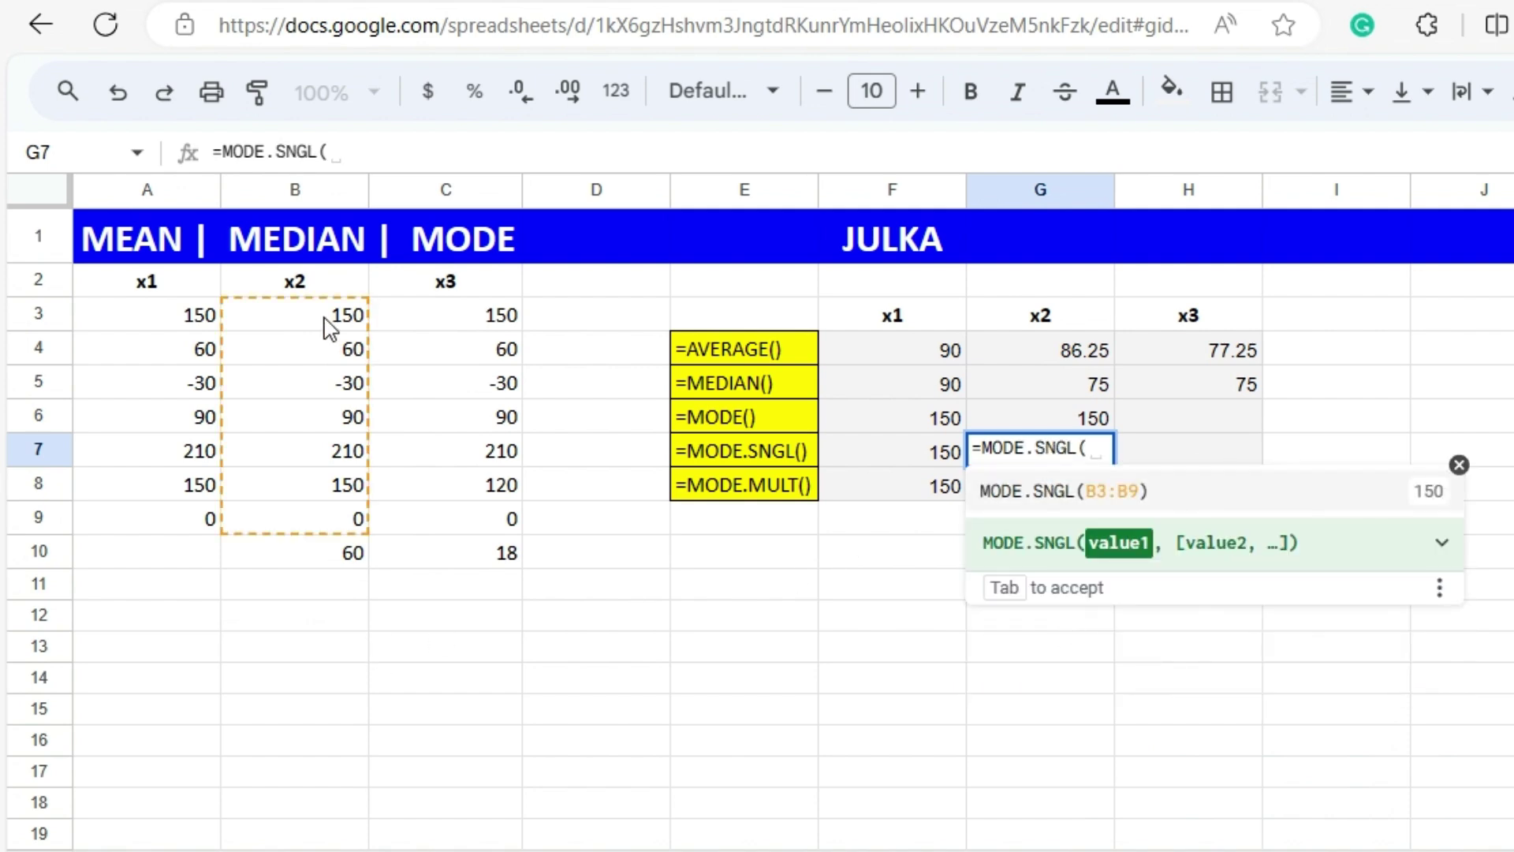
pyautogui.moveTo(328, 328); pyautogui.dragTo(328, 556)
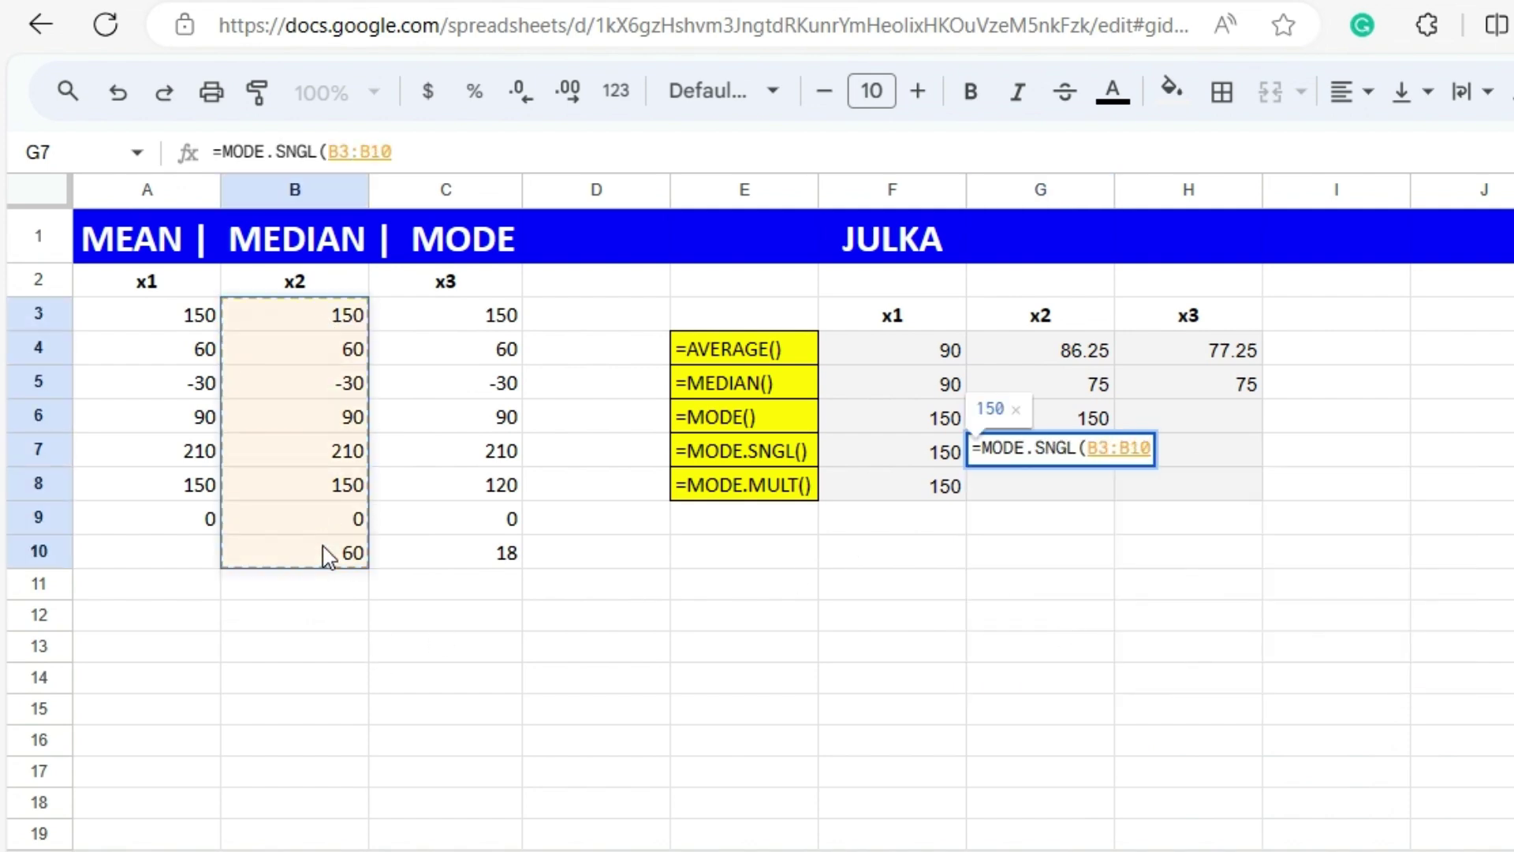
pyautogui.press('Return')
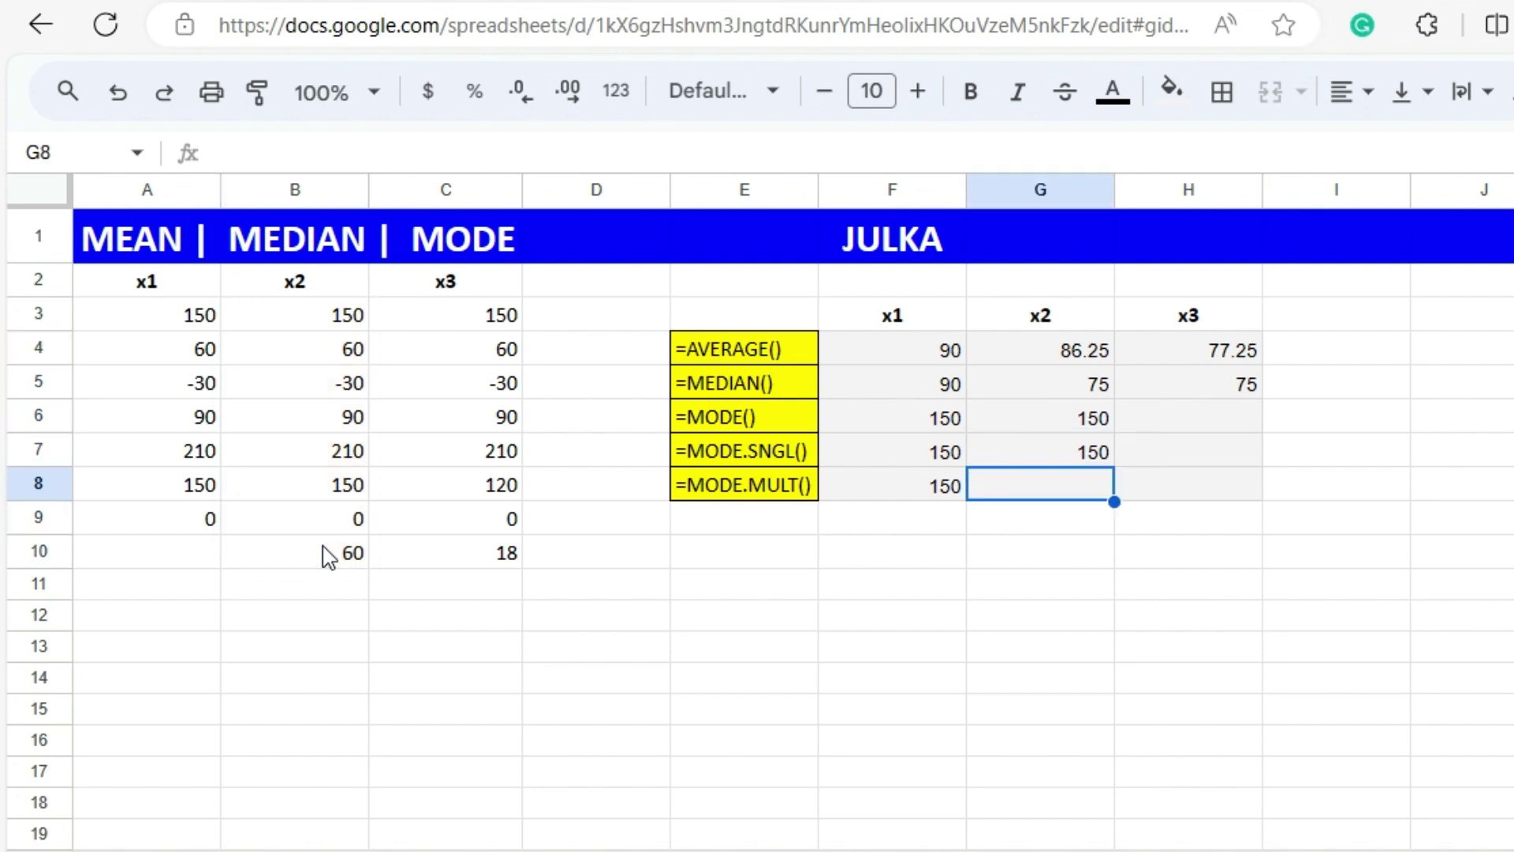
# - Enter a MODE.MULT formula over the x2 values in G8, returning 60 with 150 in G9
pyautogui.write('=MO')
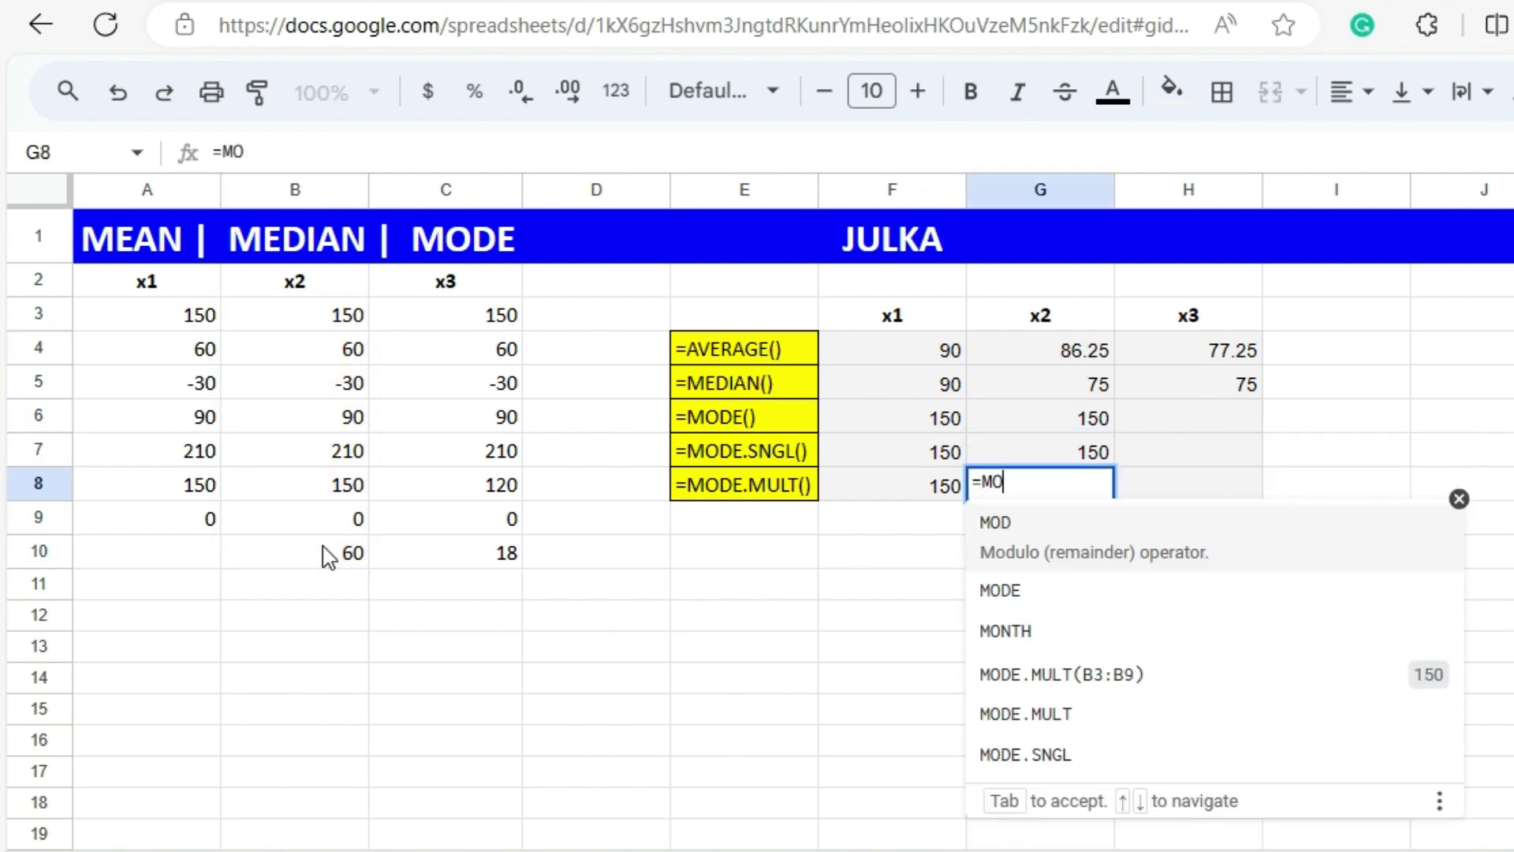
pyautogui.write('DE')
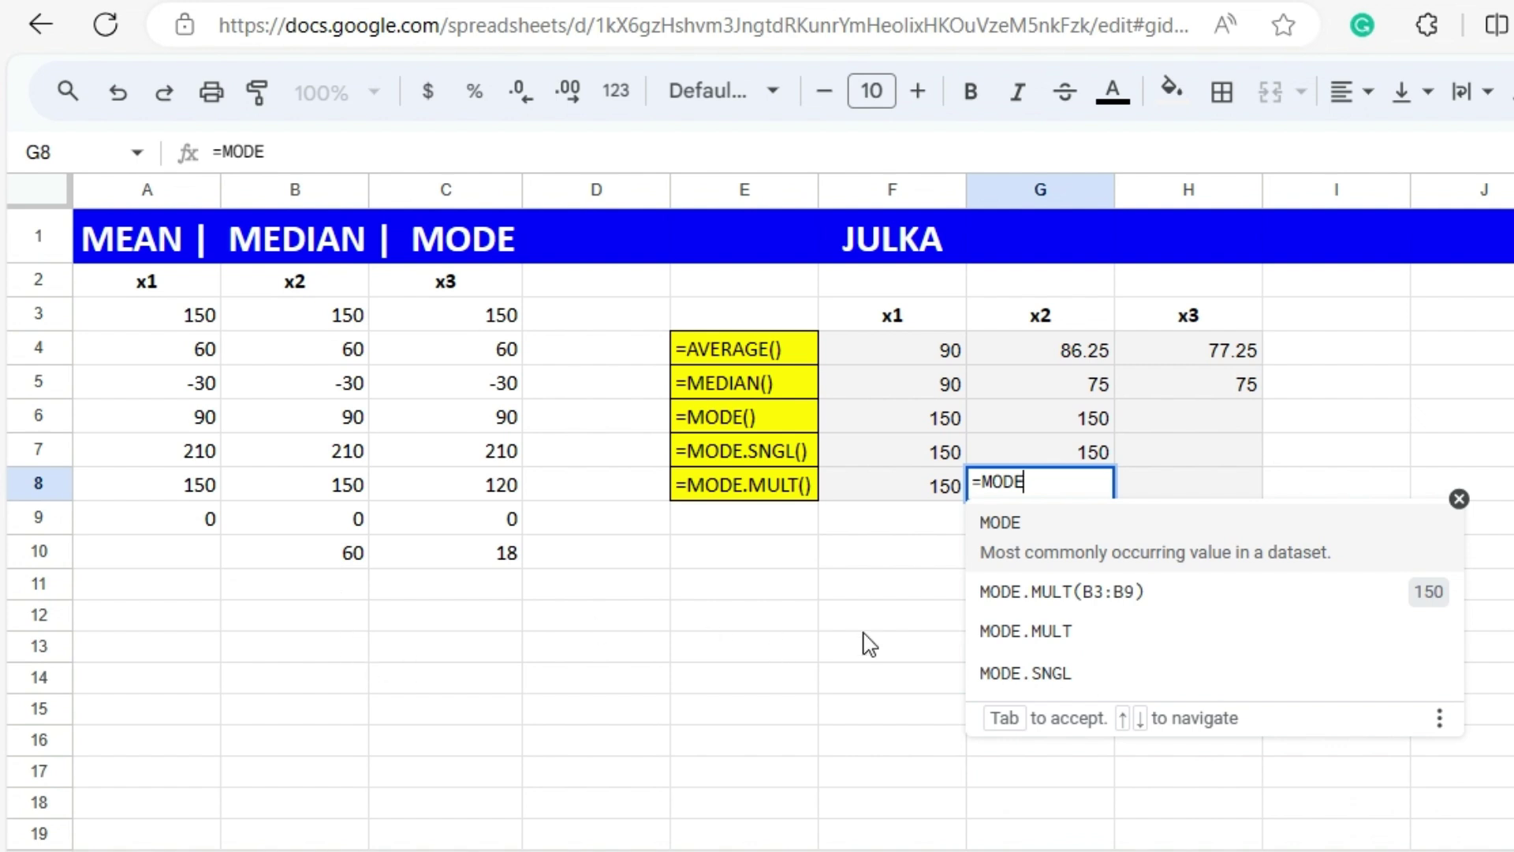
pyautogui.click(1007, 643)
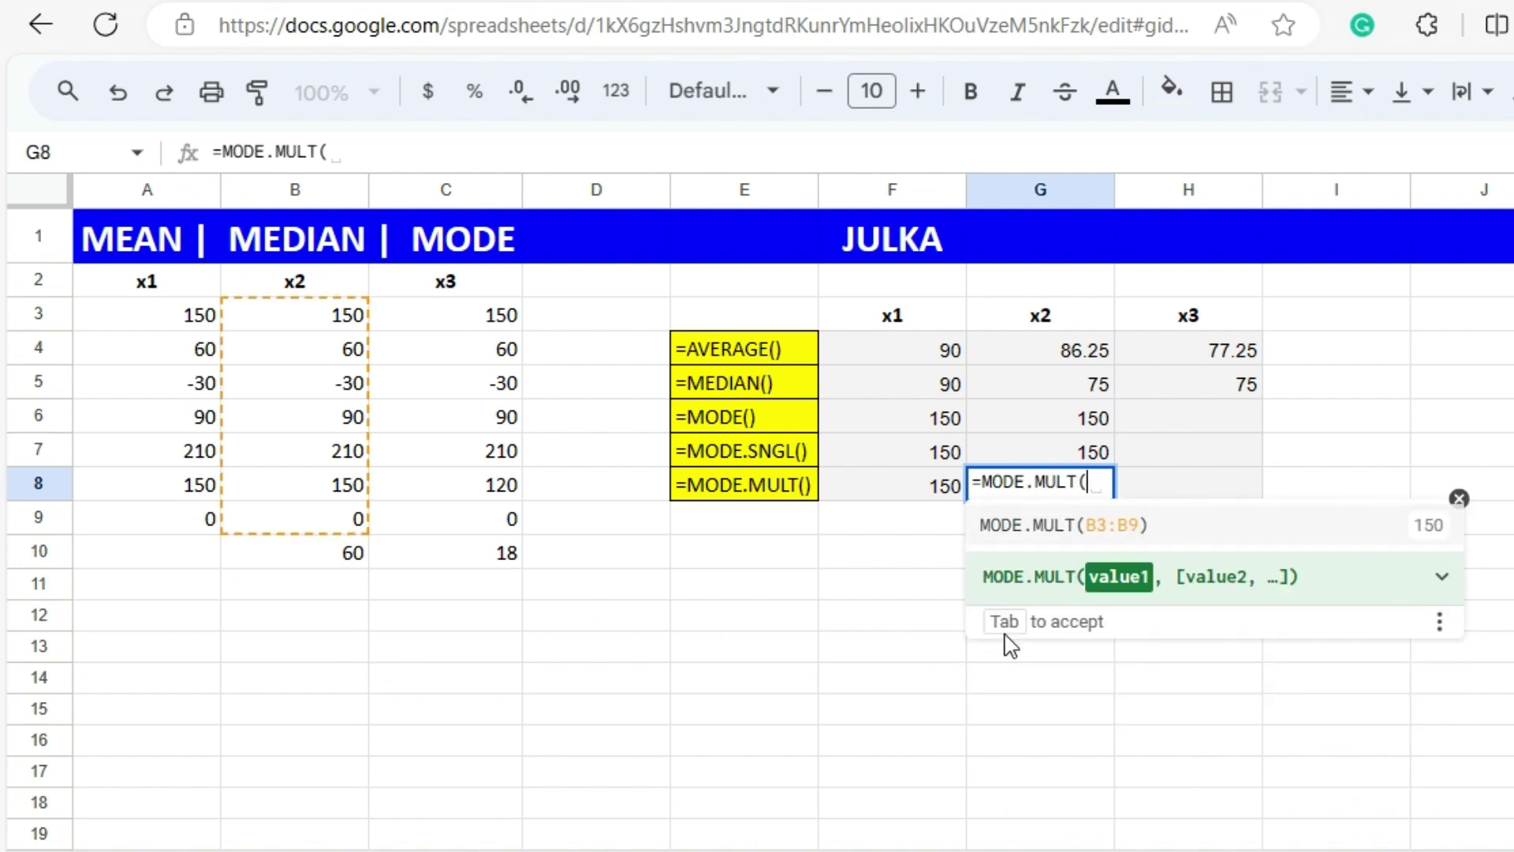
pyautogui.click(309, 296)
pyautogui.moveTo(310, 324); pyautogui.dragTo(304, 559)
pyautogui.press('Return')
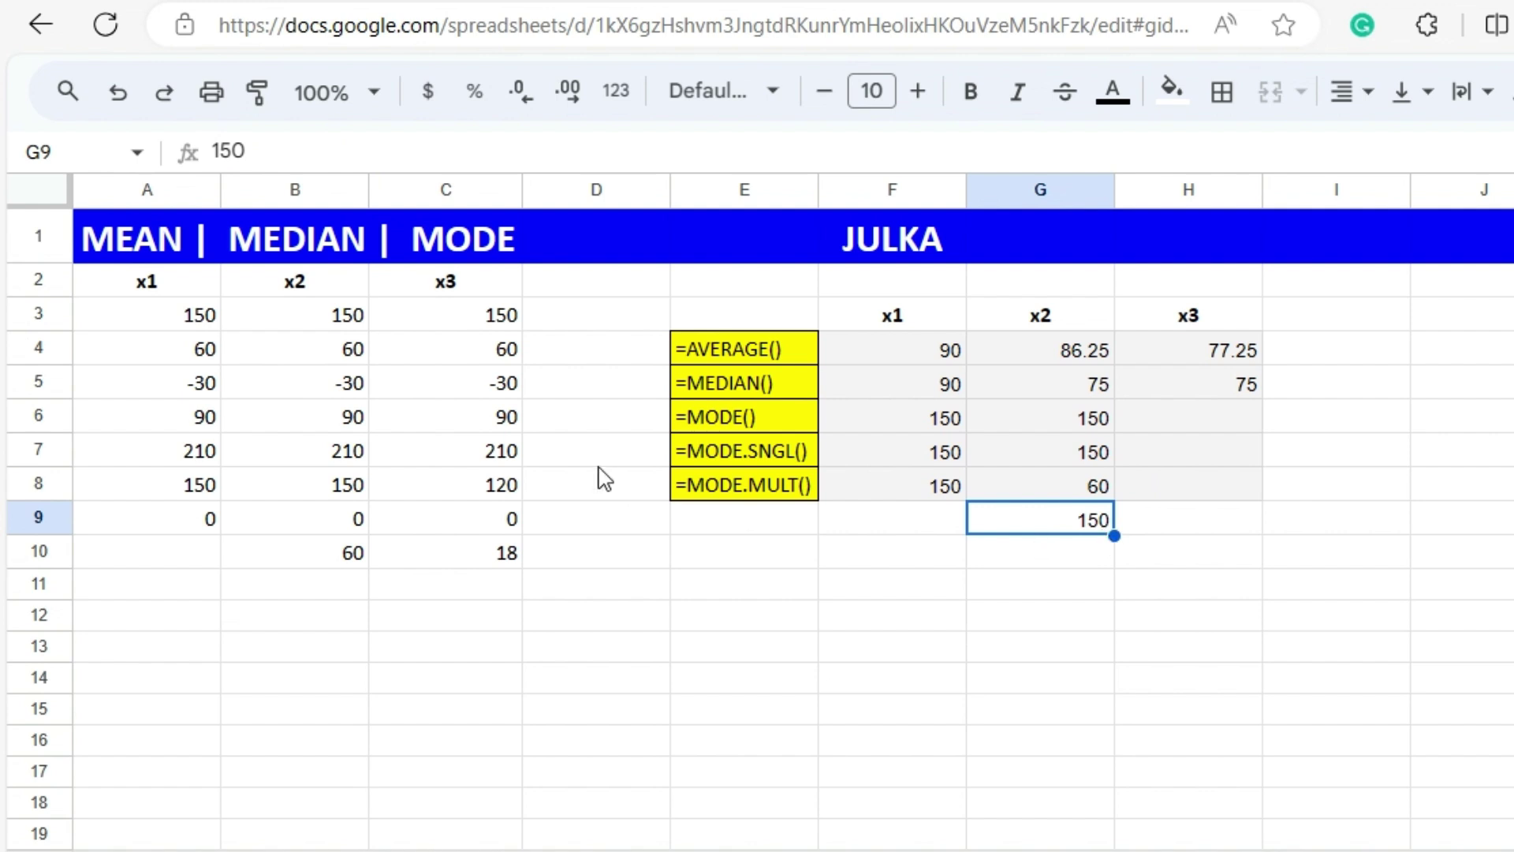
# - Enter =MODE(C3:C10) in H6 for x3, returning #N/A
pyautogui.click(295, 518)
pyautogui.click(1217, 433)
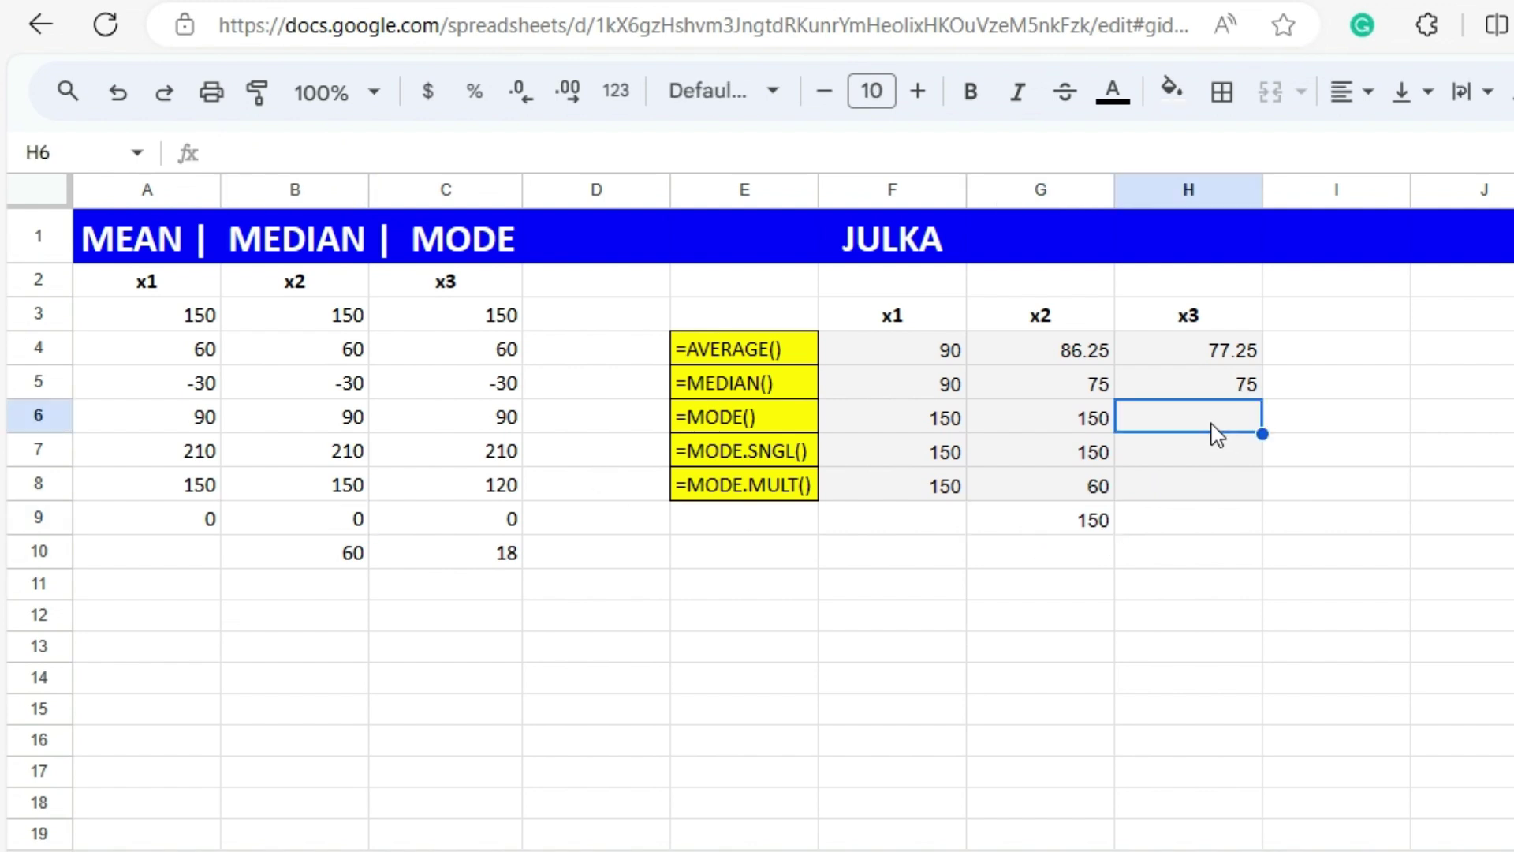
pyautogui.write('=MODE')
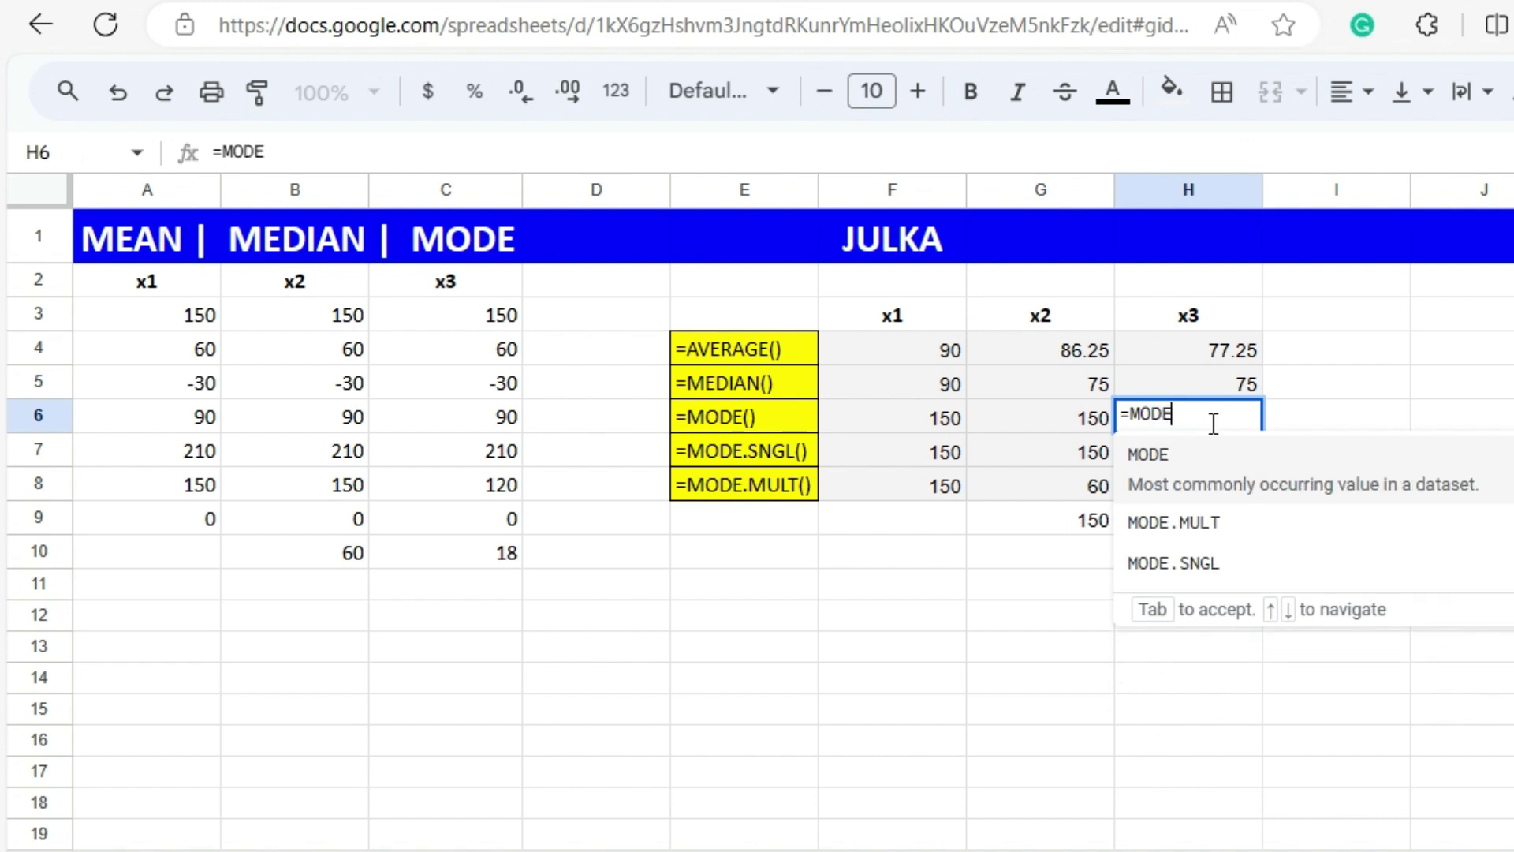
pyautogui.click(1189, 454)
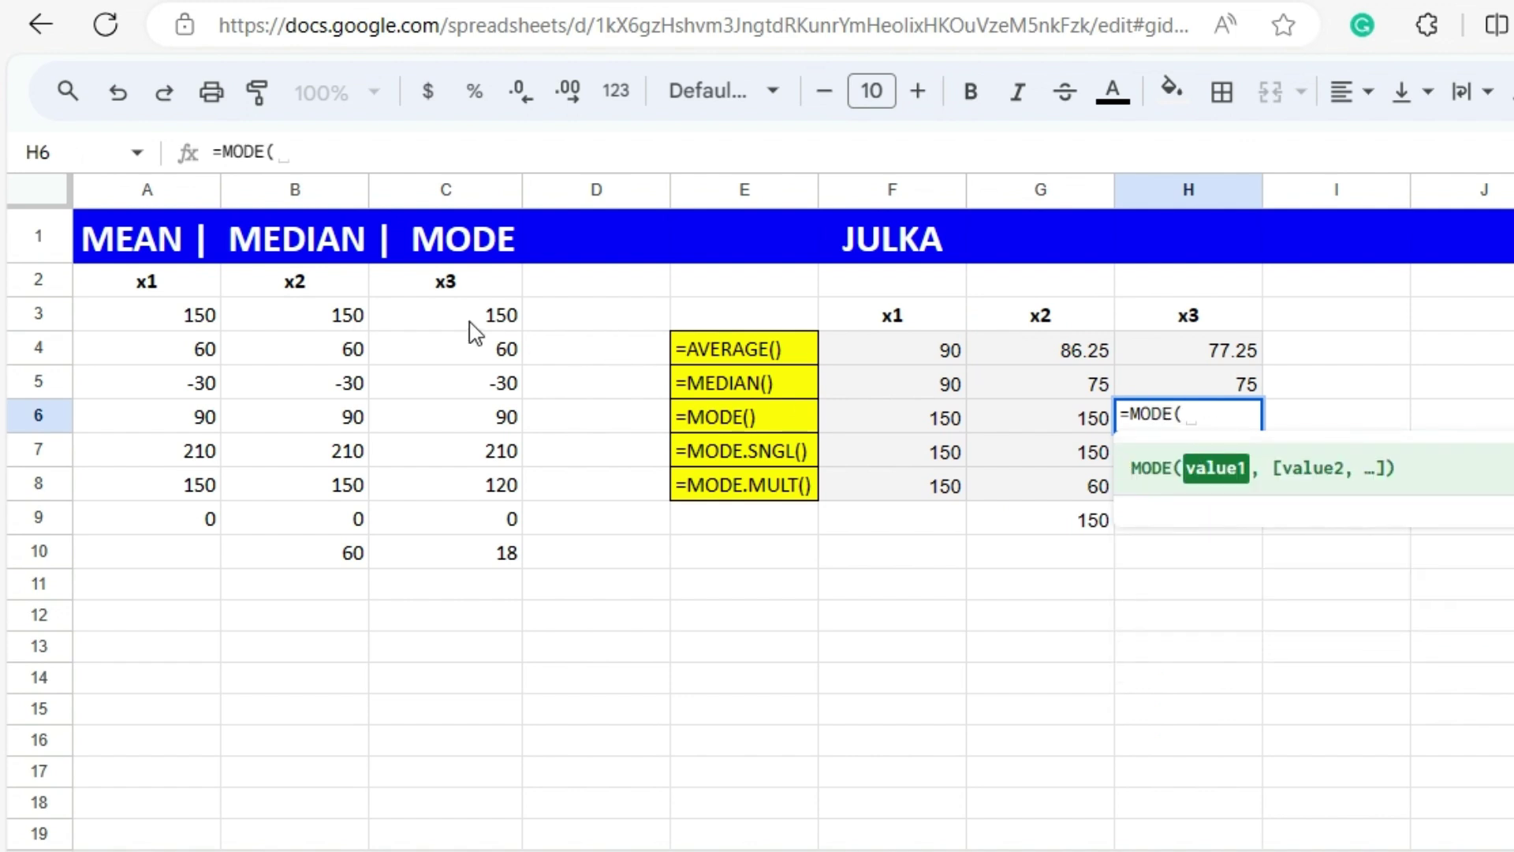
pyautogui.moveTo(471, 322); pyautogui.dragTo(464, 558)
pyautogui.press('Return')
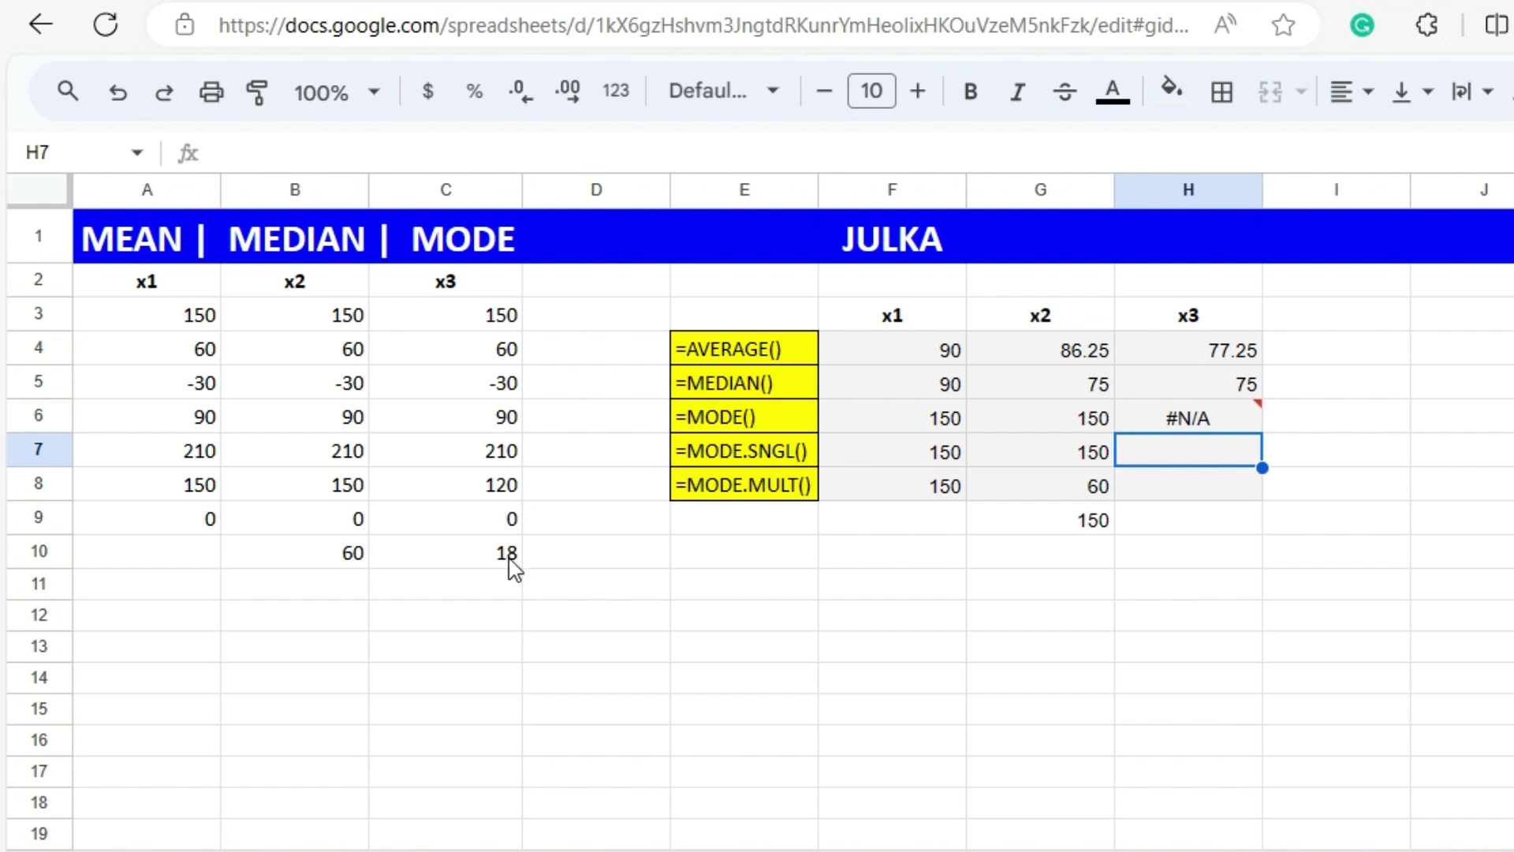
# - Enter =MODE.SNGL(C3:C10) in H7, returning #N/A
pyautogui.moveTo(1190, 432)
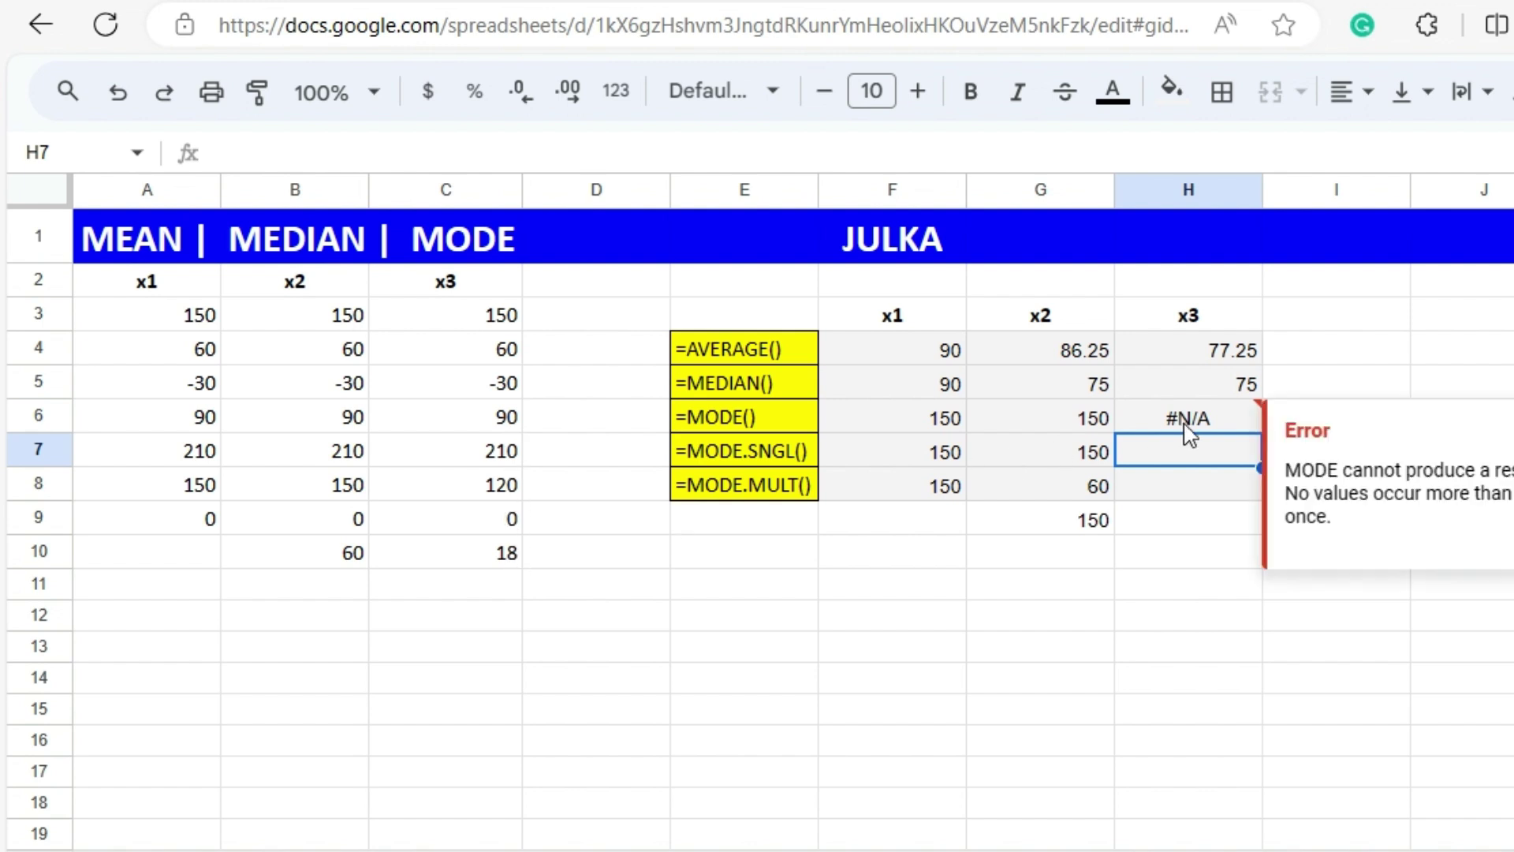
pyautogui.write('=MO')
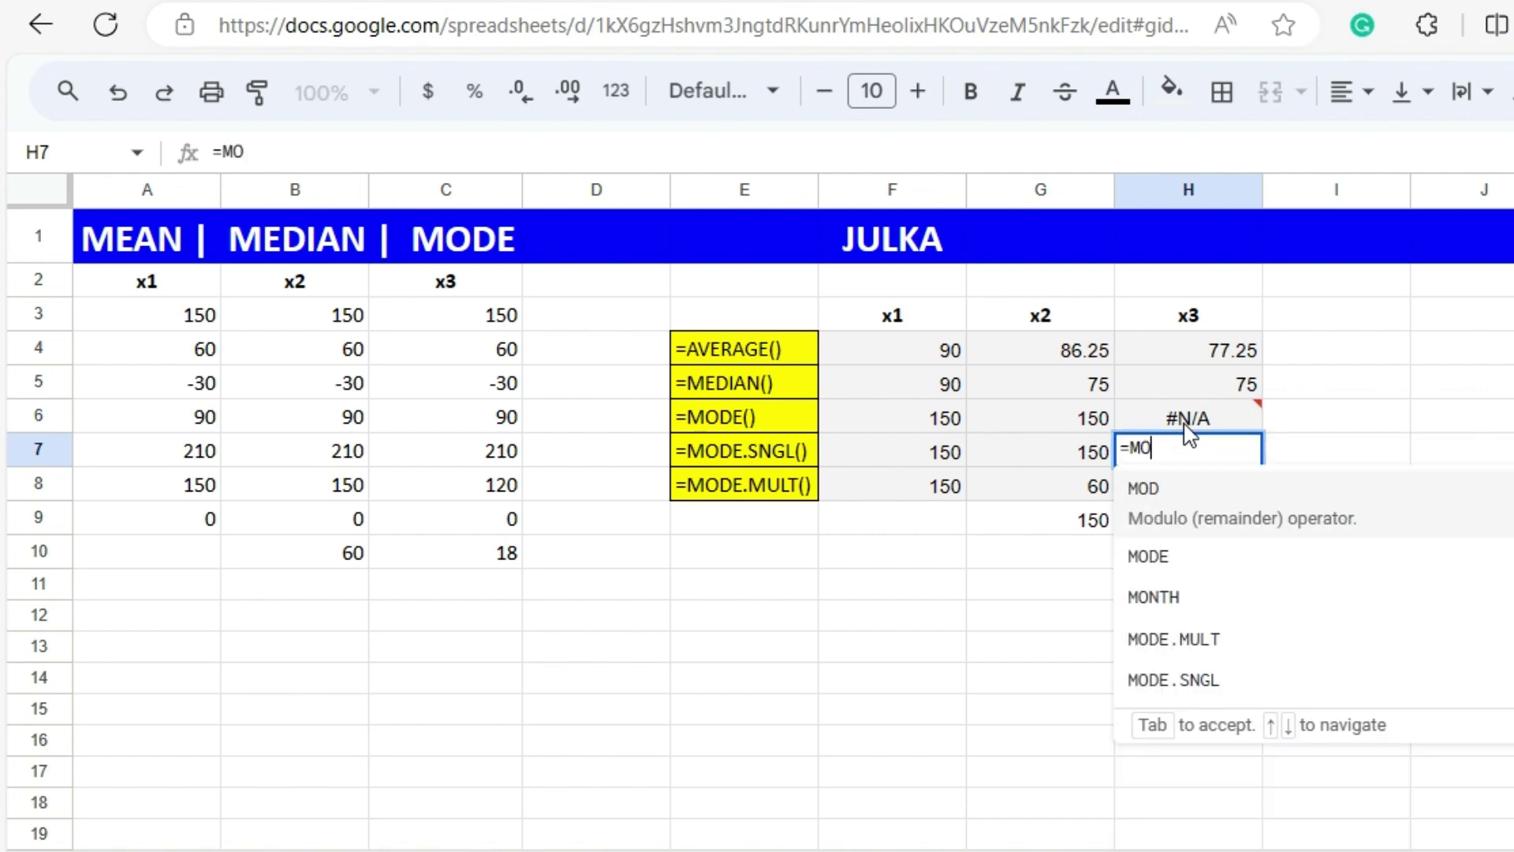
pyautogui.write('DE')
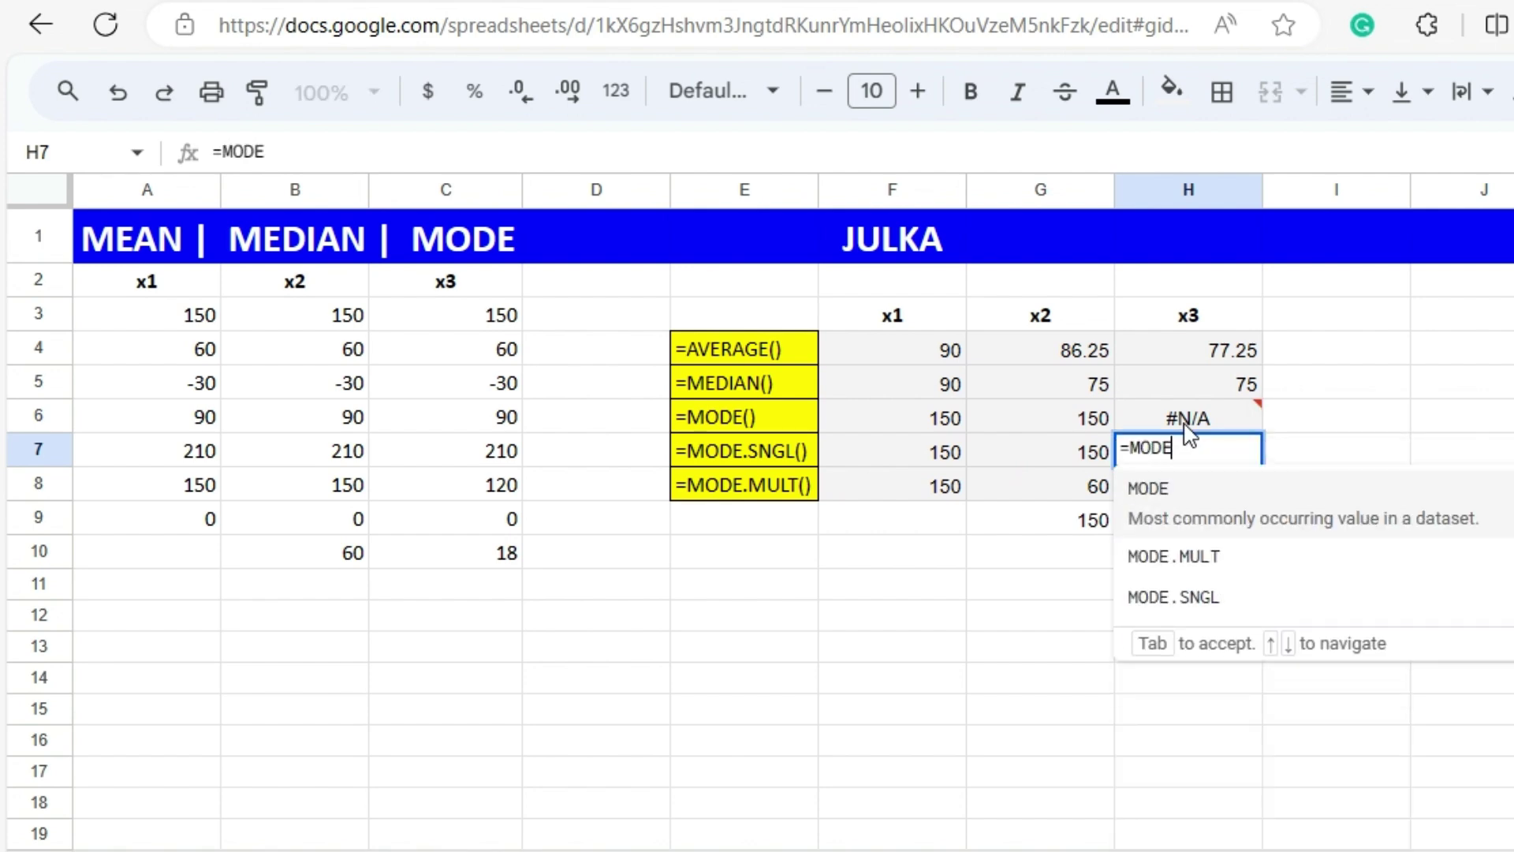
pyautogui.click(1221, 584)
pyautogui.click(483, 323)
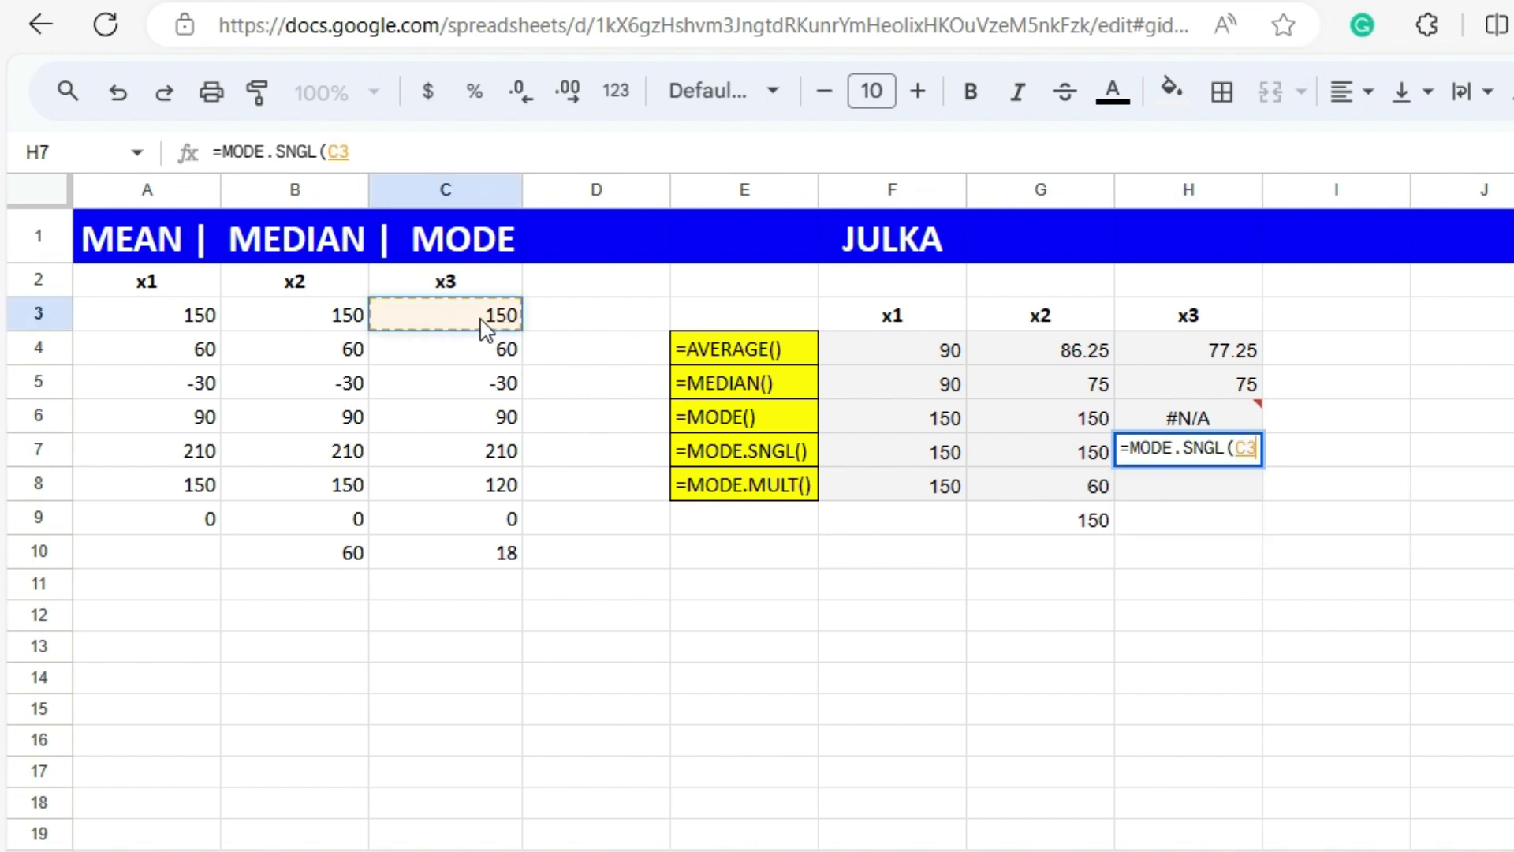
pyautogui.moveTo(483, 328); pyautogui.dragTo(473, 557)
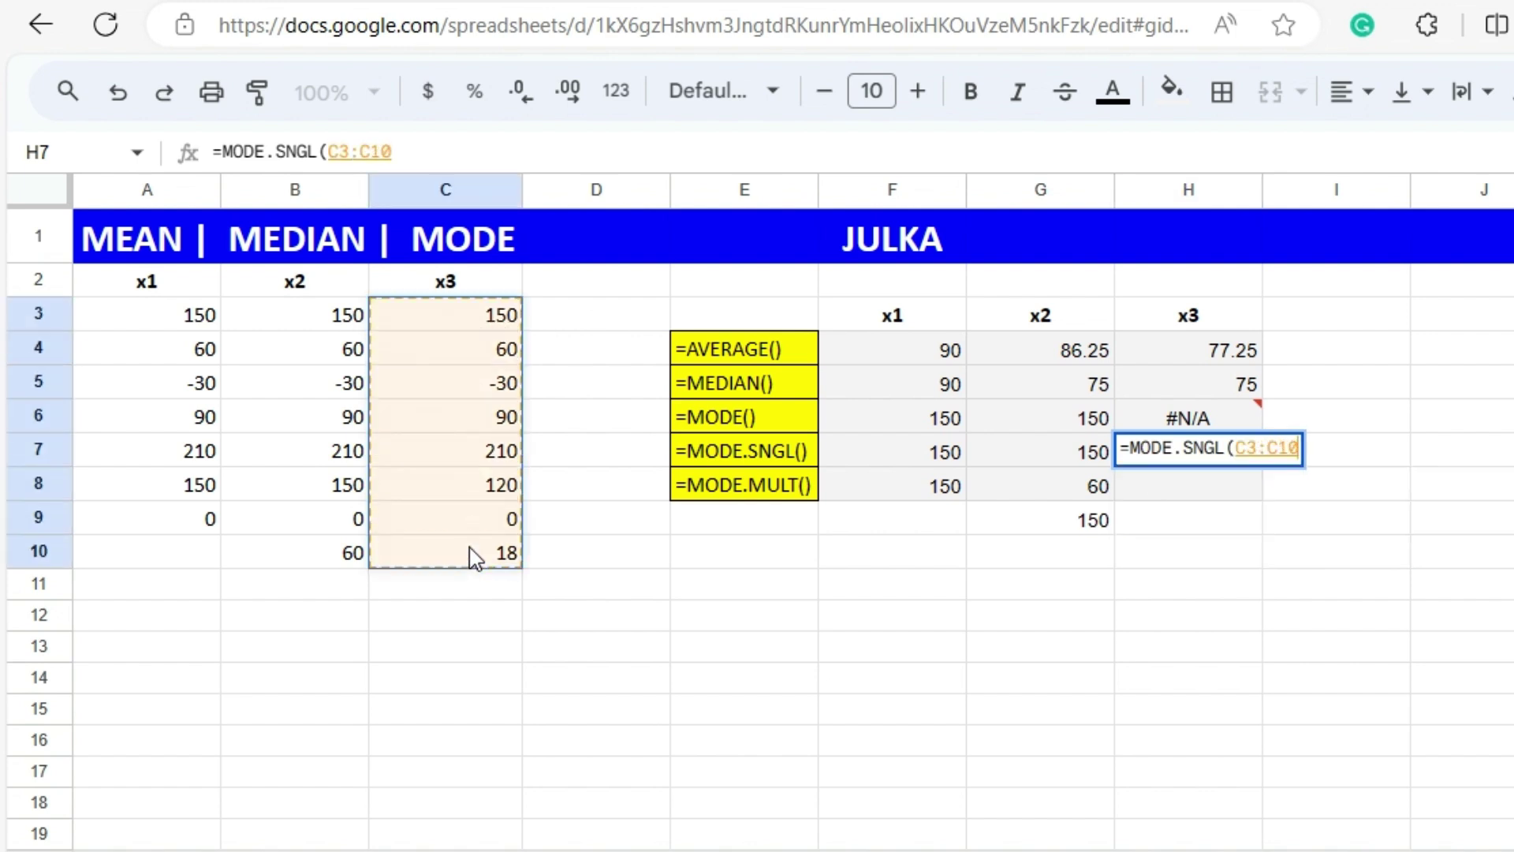
pyautogui.press('Return')
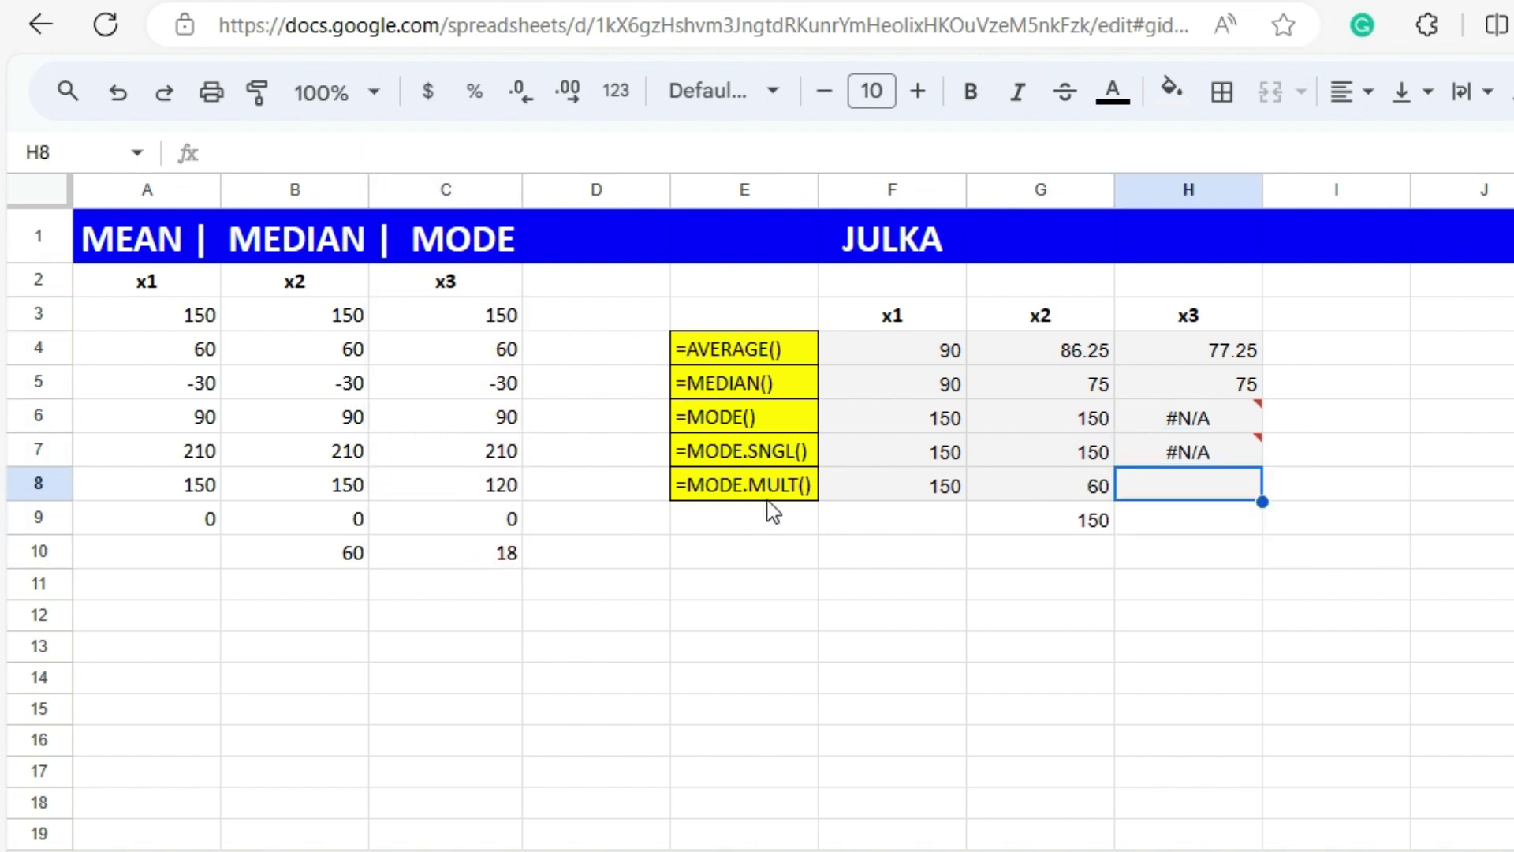
# - Enter =MODE.MULT(C3:C10) in H8, returning #N/A
pyautogui.write('=MOD')
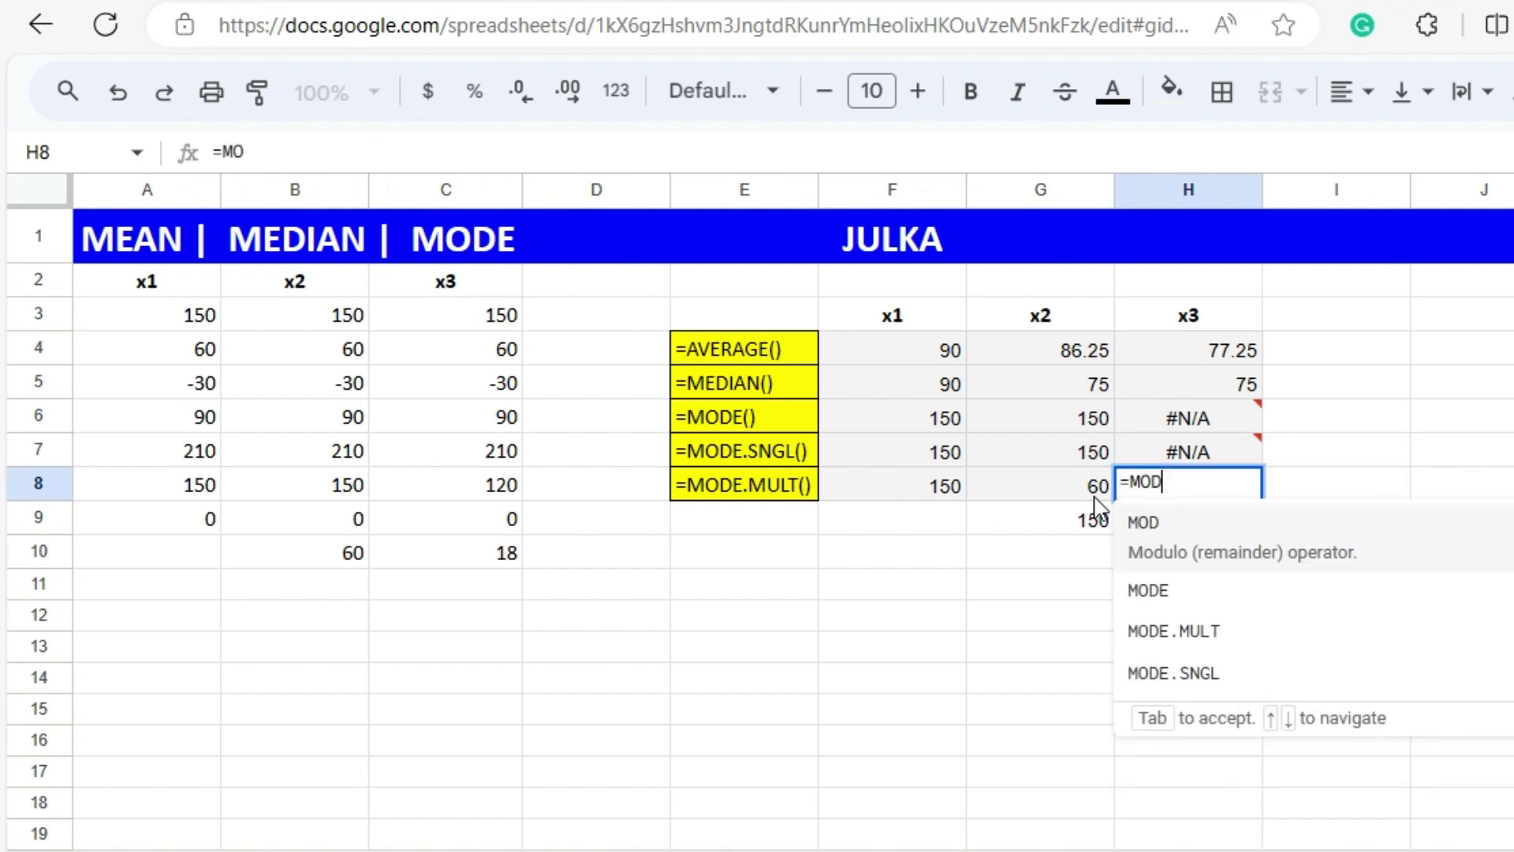
pyautogui.press('BackSpace')
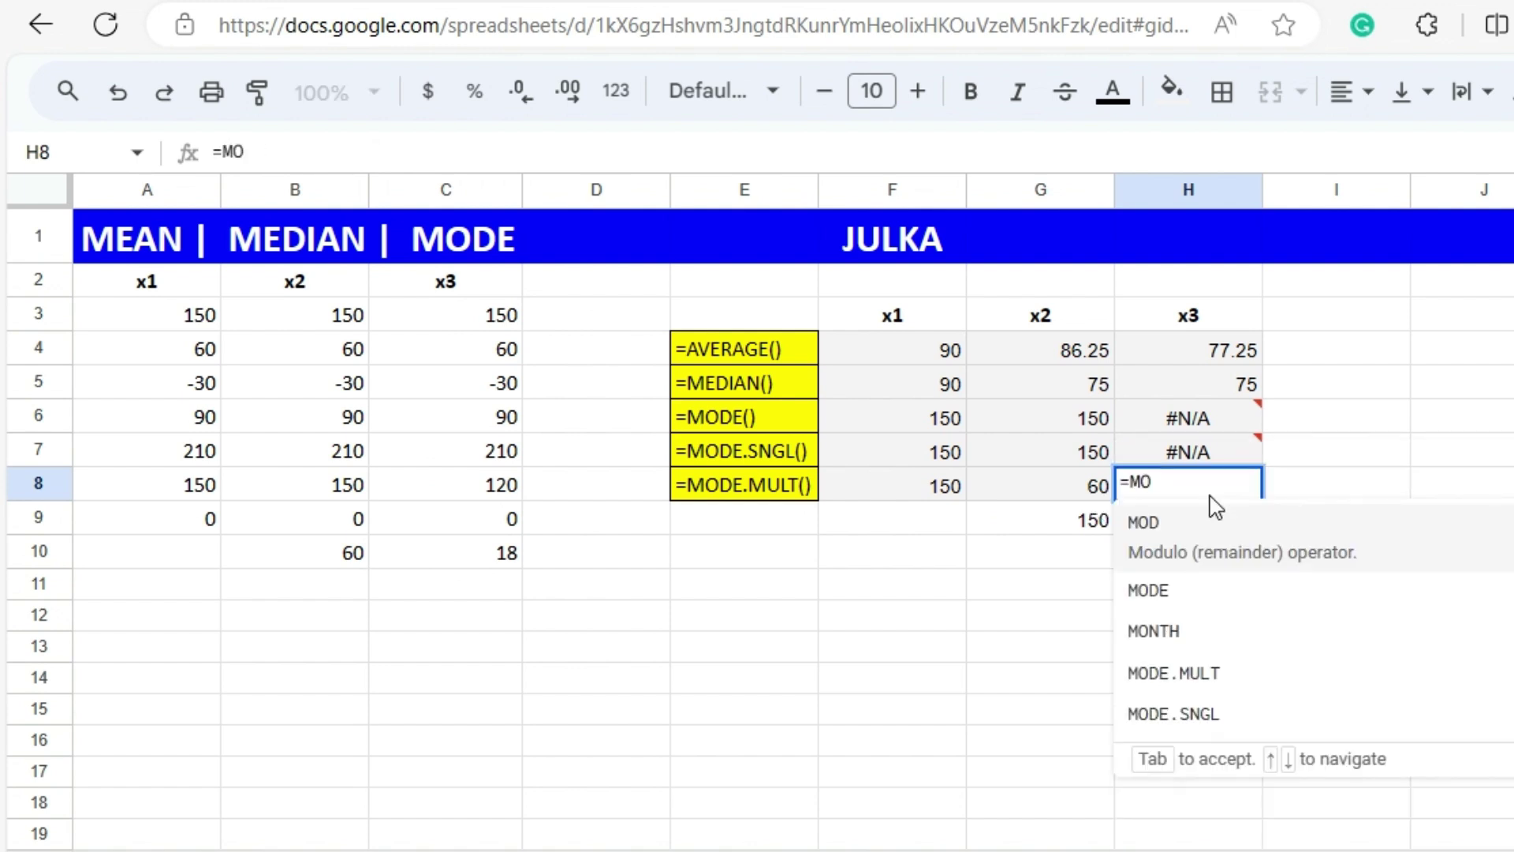
pyautogui.click(1199, 673)
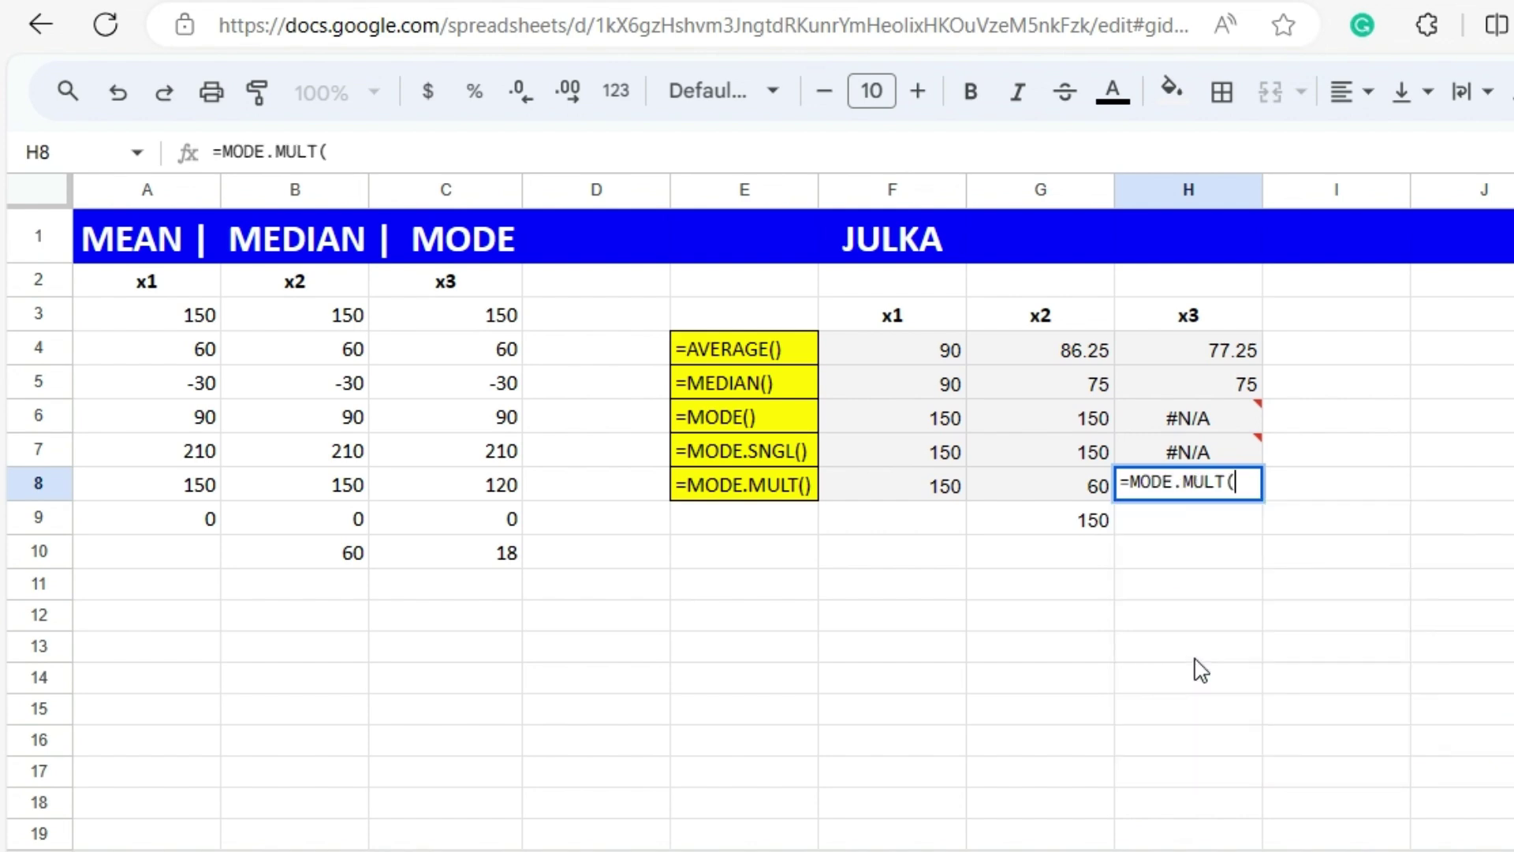
pyautogui.moveTo(472, 316); pyautogui.dragTo(471, 553)
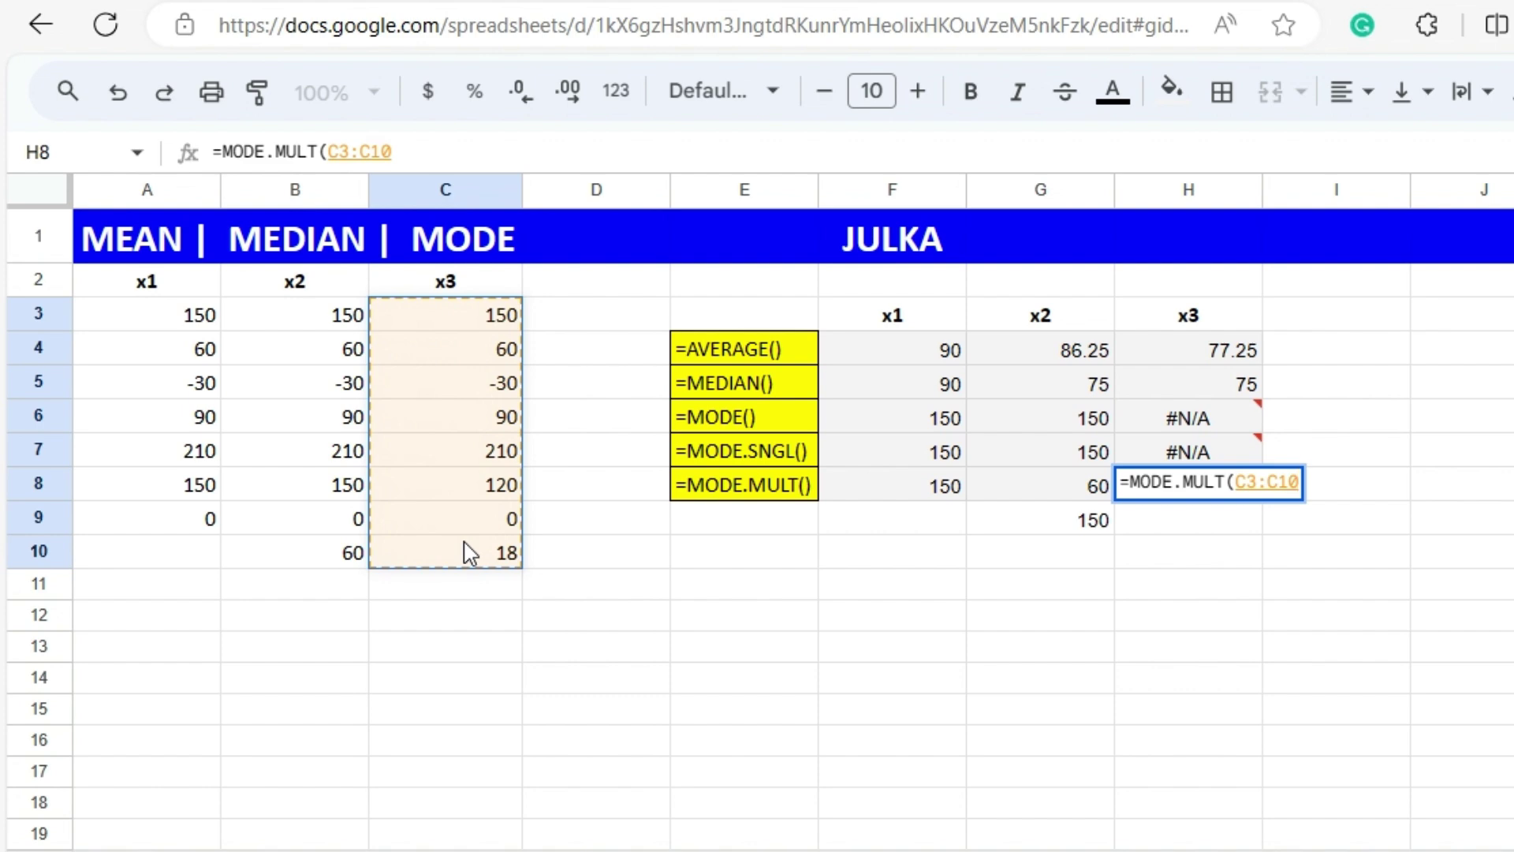
pyautogui.press('Return')
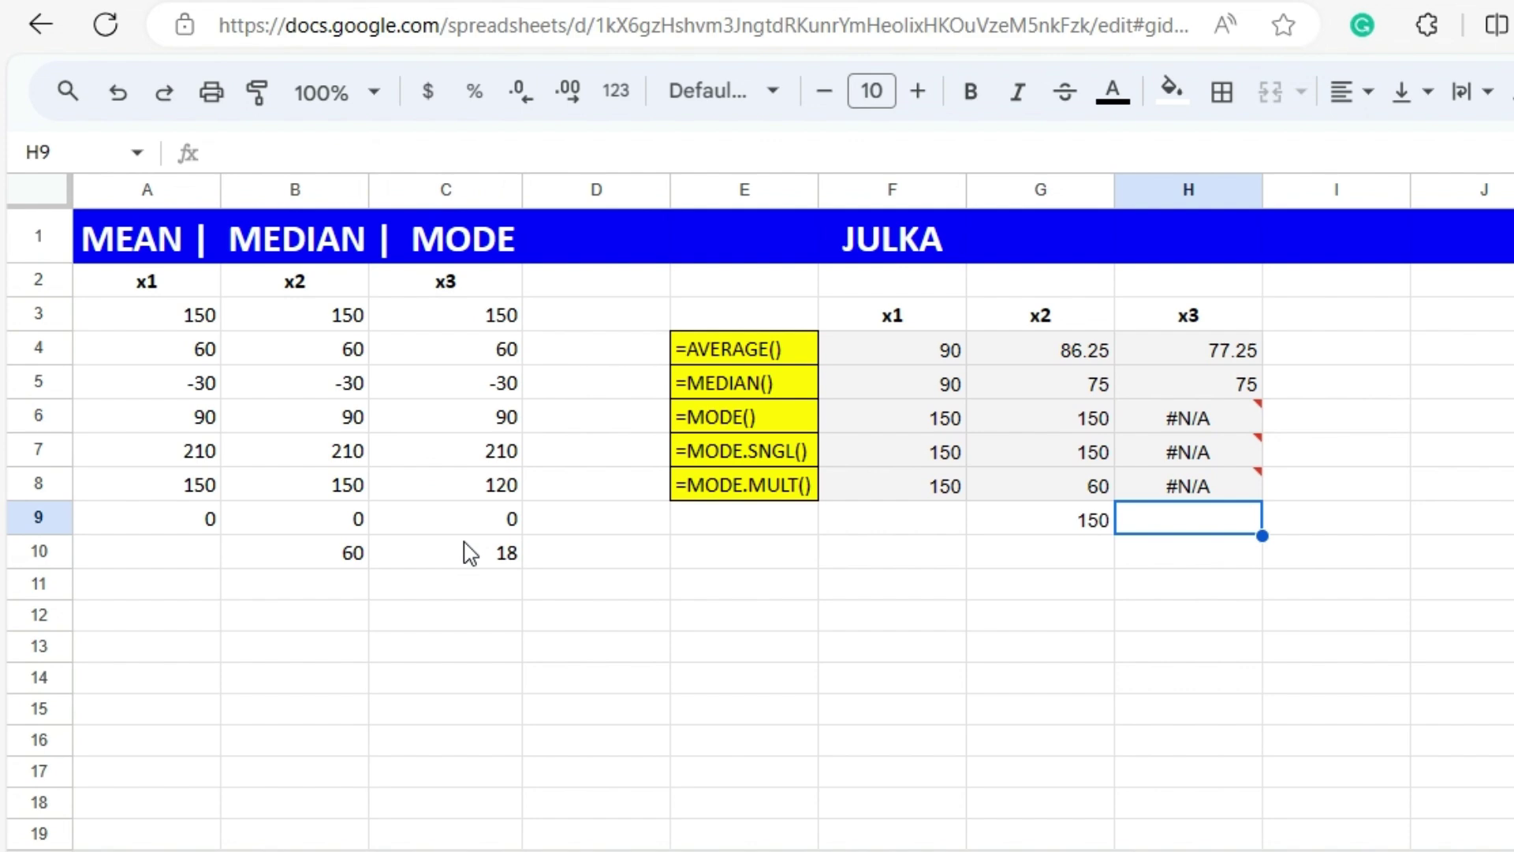